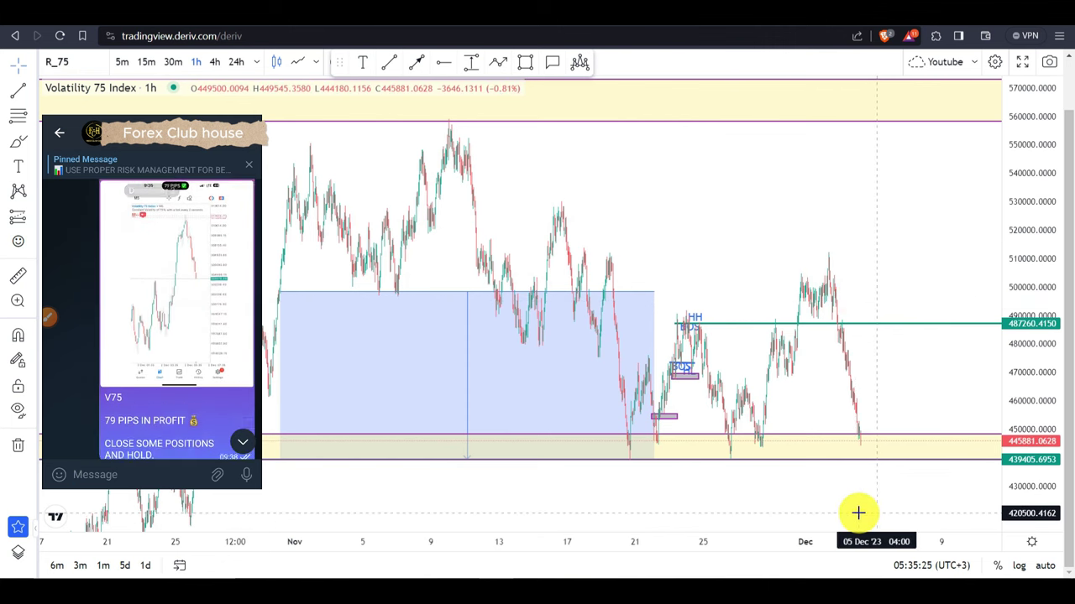
- Adjust the blue price range's upper starting corner to about 497703 at 30 Oct '23 15:00
drag(689, 542, 730, 545)
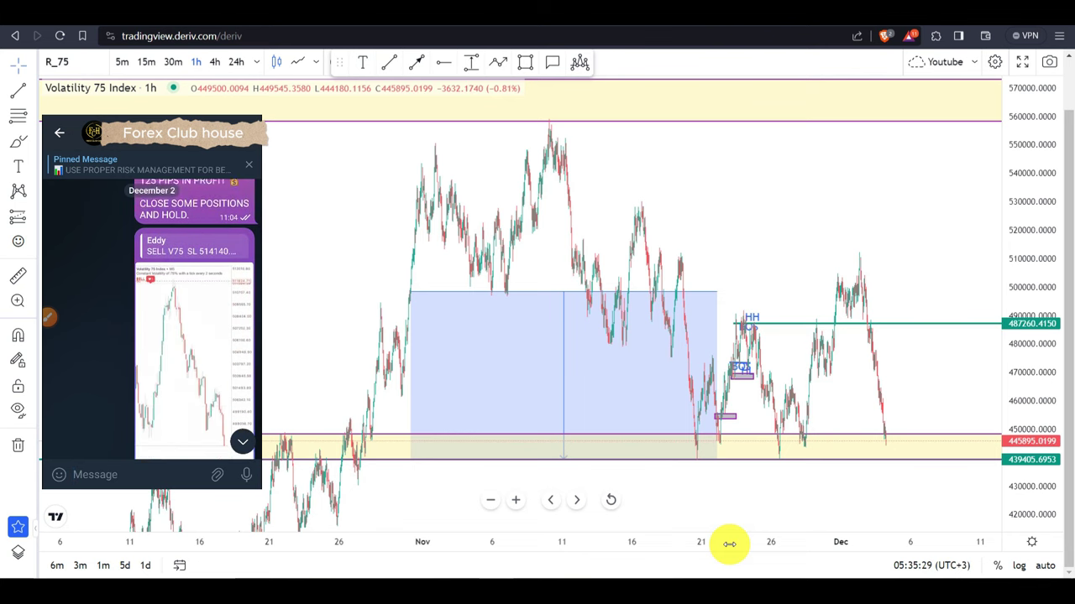
drag(730, 544, 608, 552)
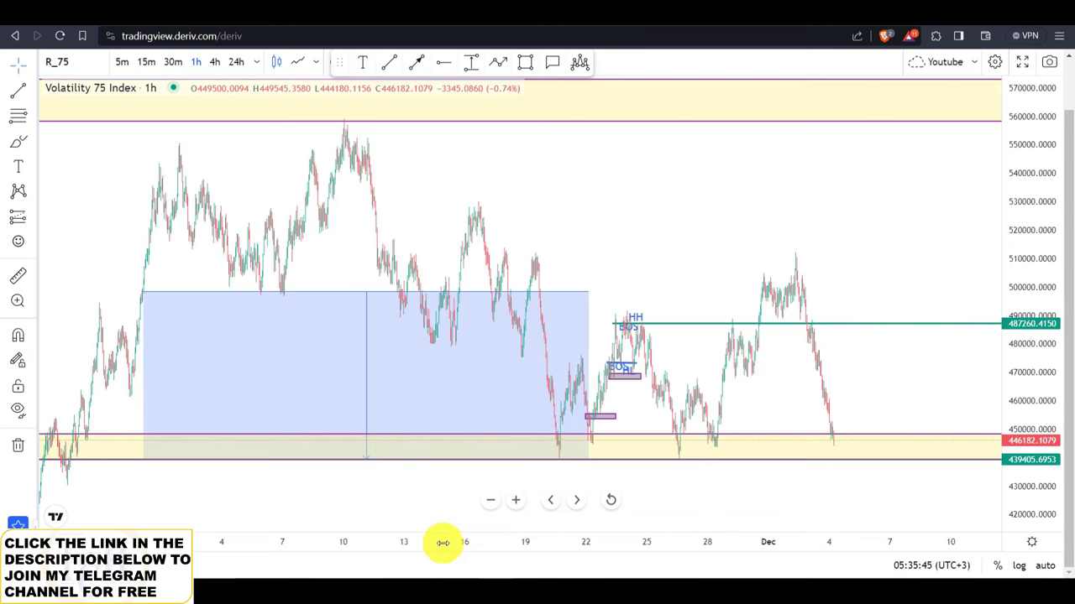
drag(441, 542, 532, 550)
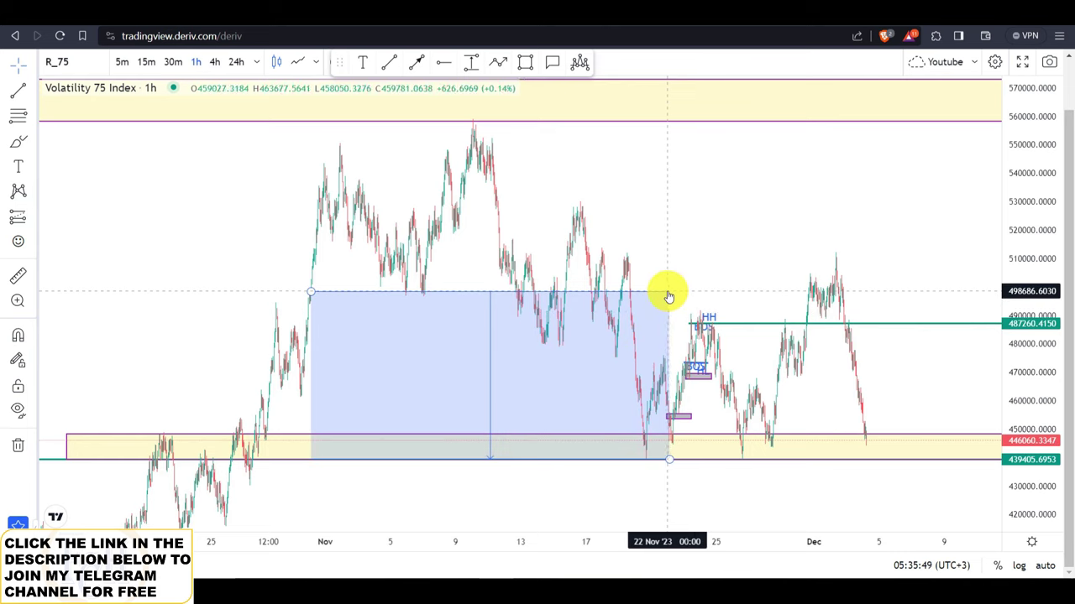
mouse_move(308, 295)
mouse_down()
mouse_move(288, 293)
mouse_move(304, 297)
mouse_up()
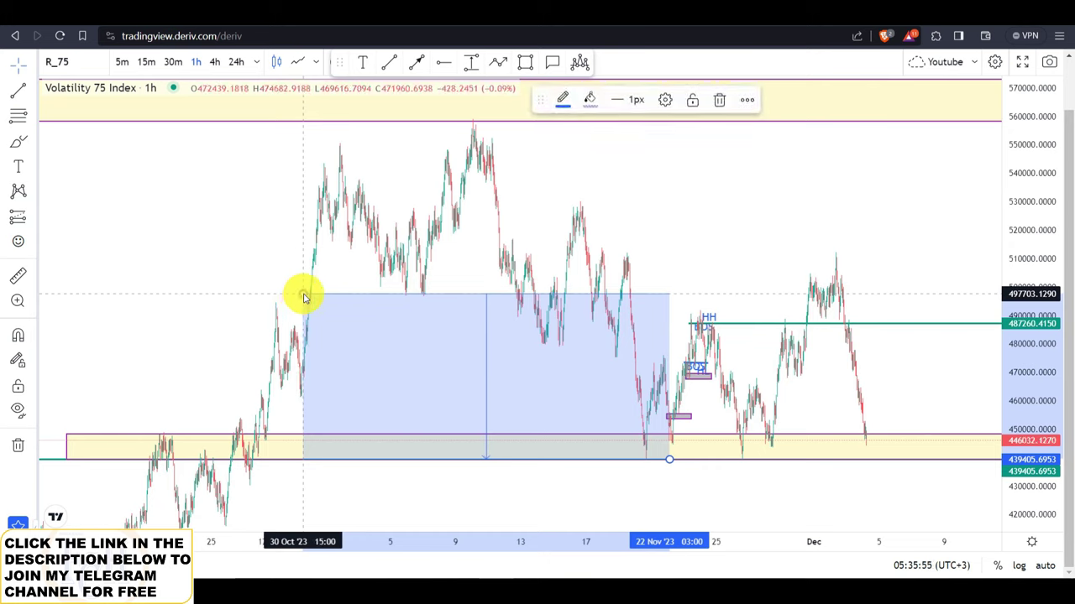
click(403, 258)
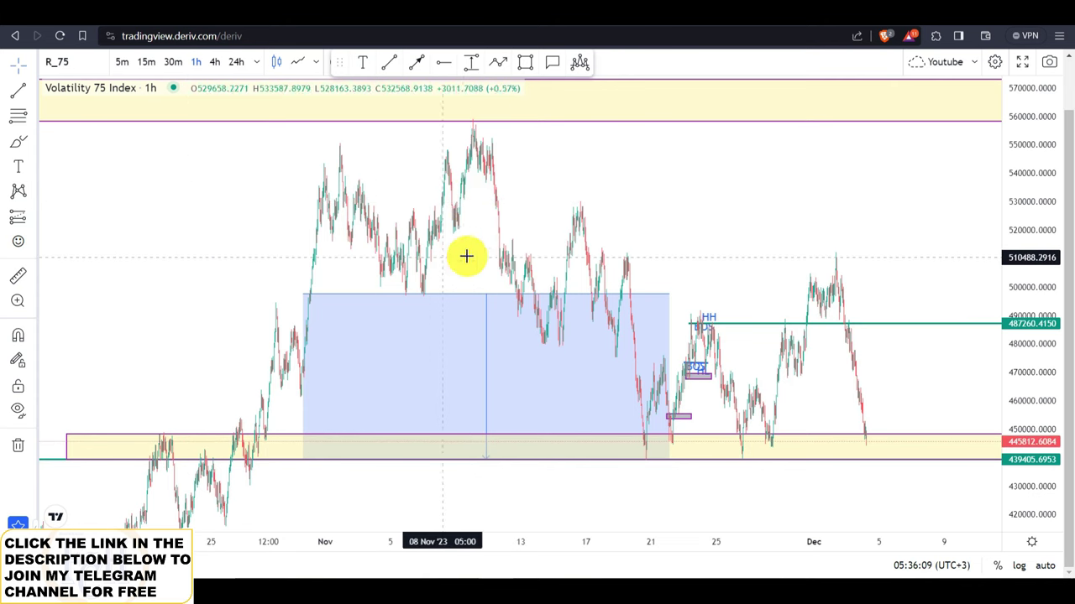
- Switch the Volatility 75 Index chart to the 4-hour timeframe
drag(570, 545, 487, 539)
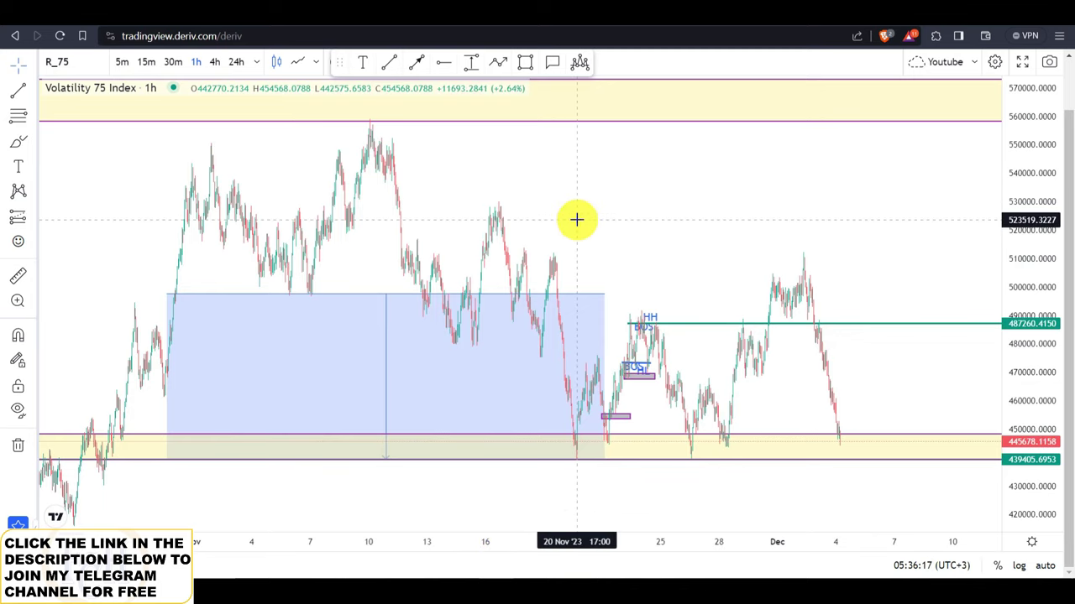
text(4h)
key(Return)
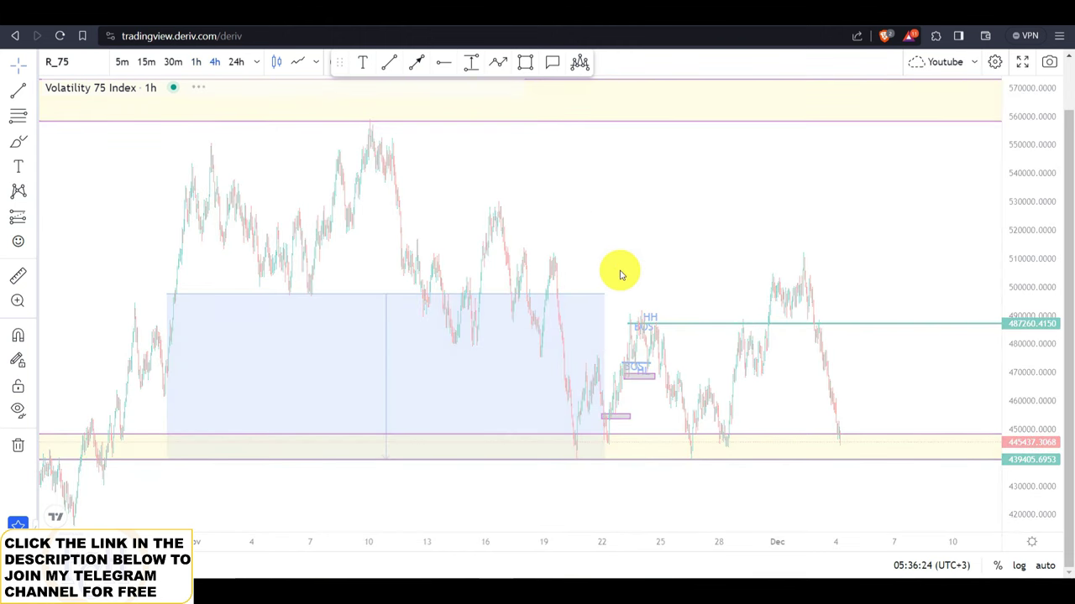
- Draw a descending eight-point zigzag path below the lower yellow zone, from about 422000 in late November to about 270000 near the year's end
drag(1015, 168, 1005, 405)
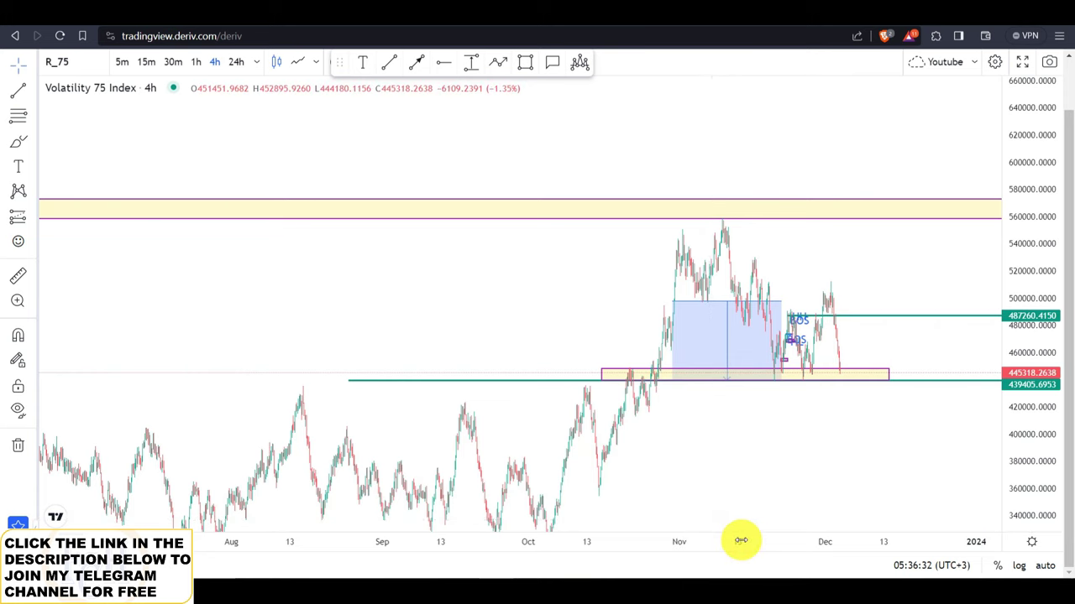
drag(740, 541, 585, 555)
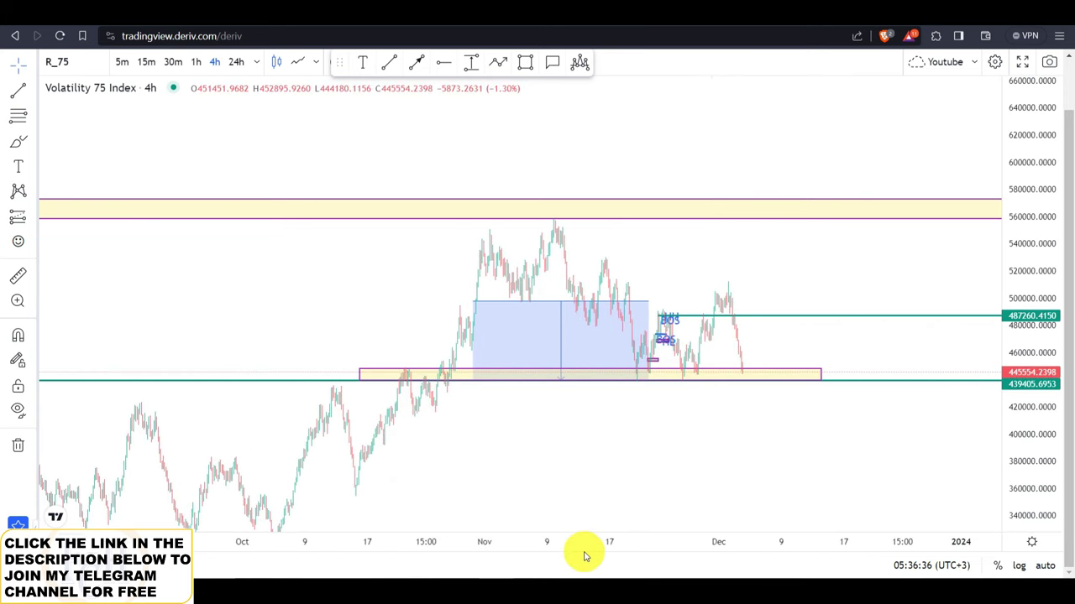
drag(563, 470, 290, 333)
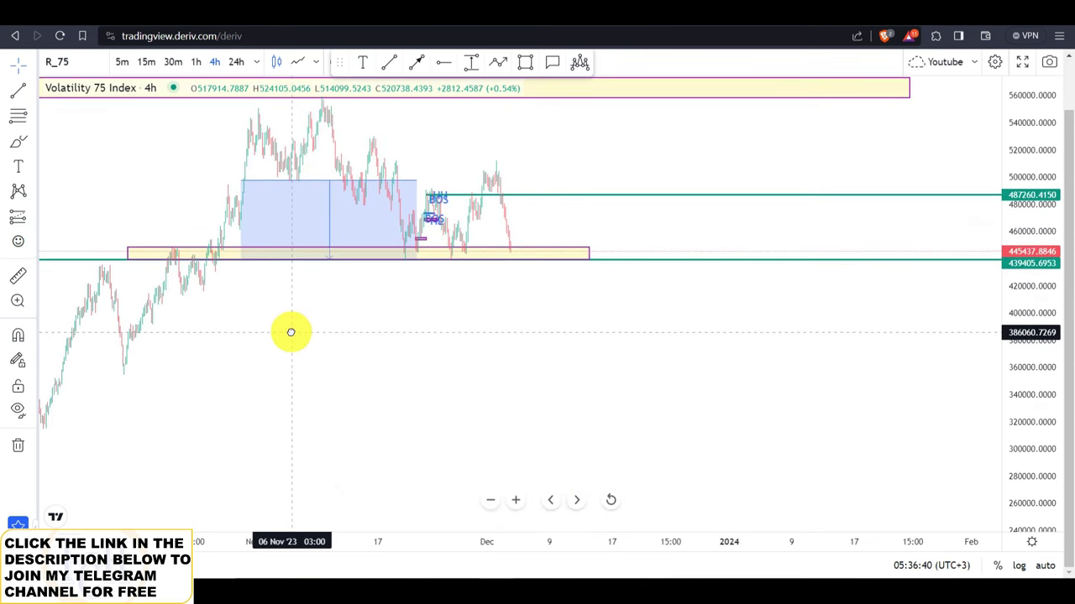
click(495, 64)
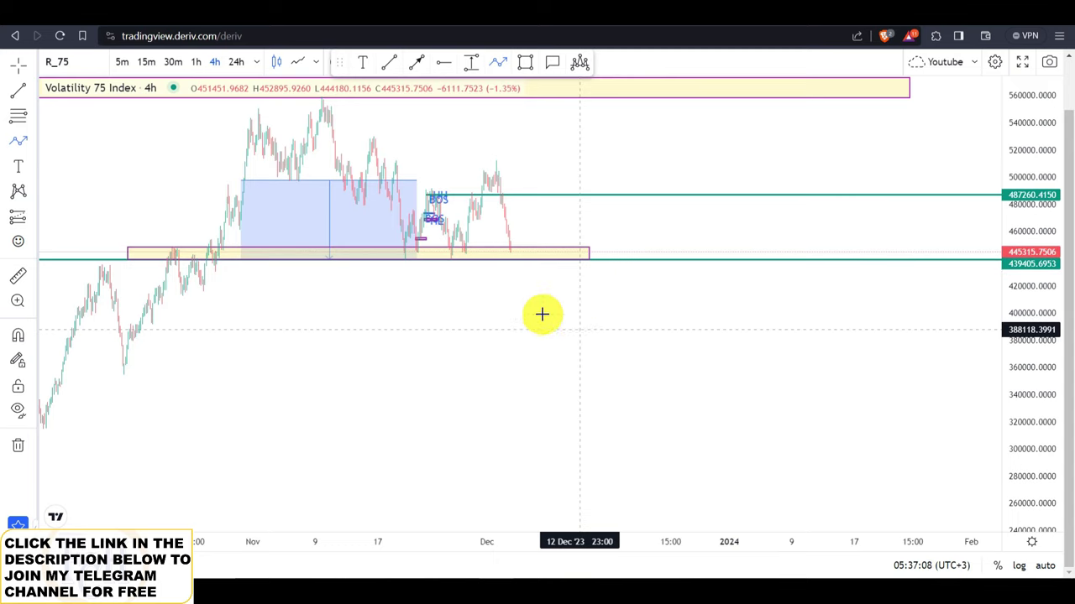
click(472, 283)
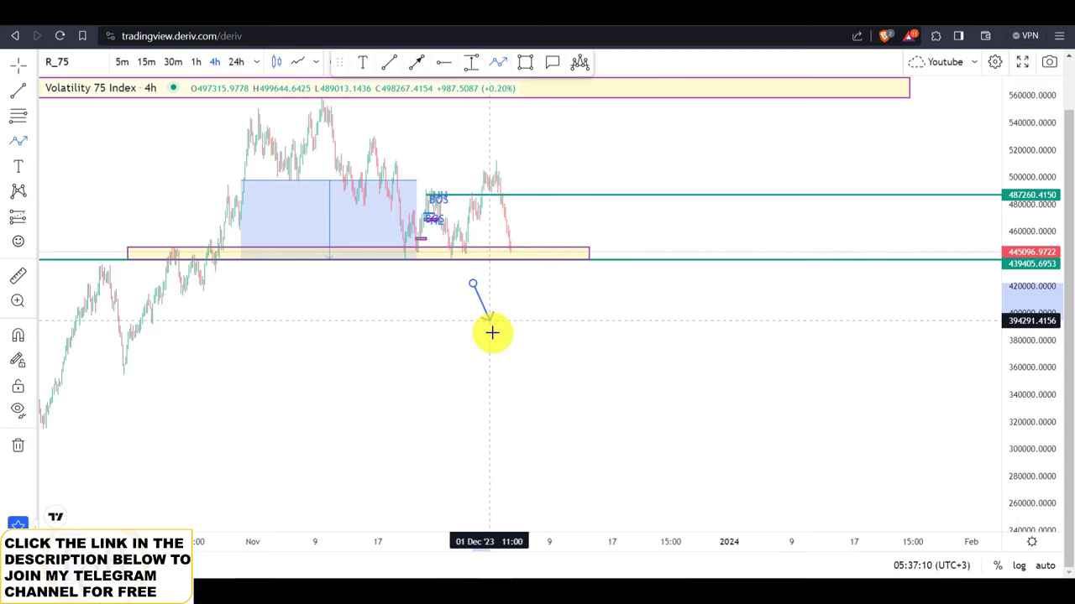
click(493, 345)
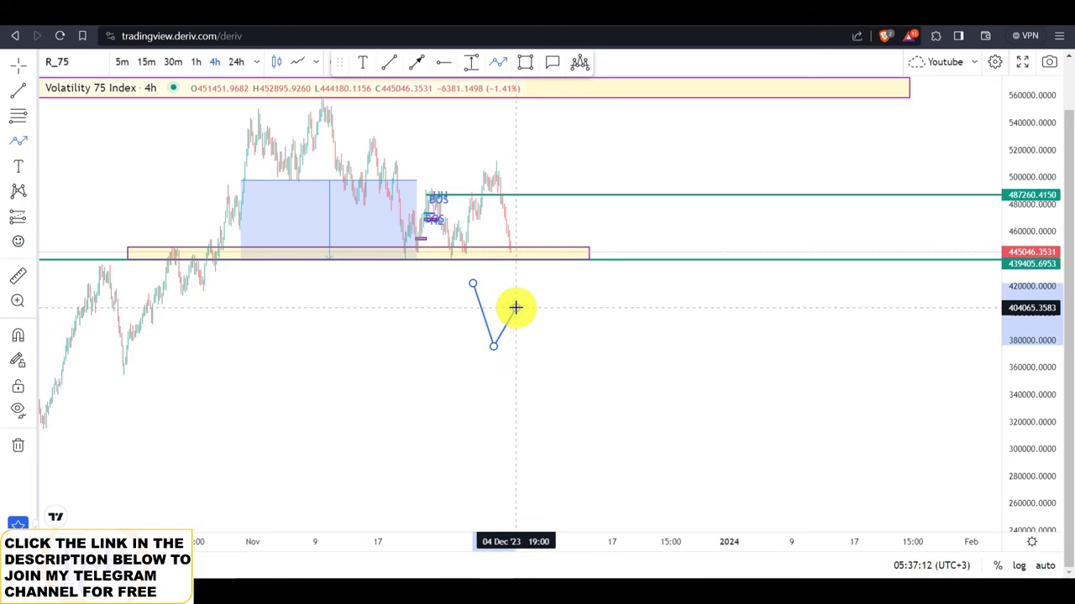
click(516, 309)
click(559, 401)
click(579, 335)
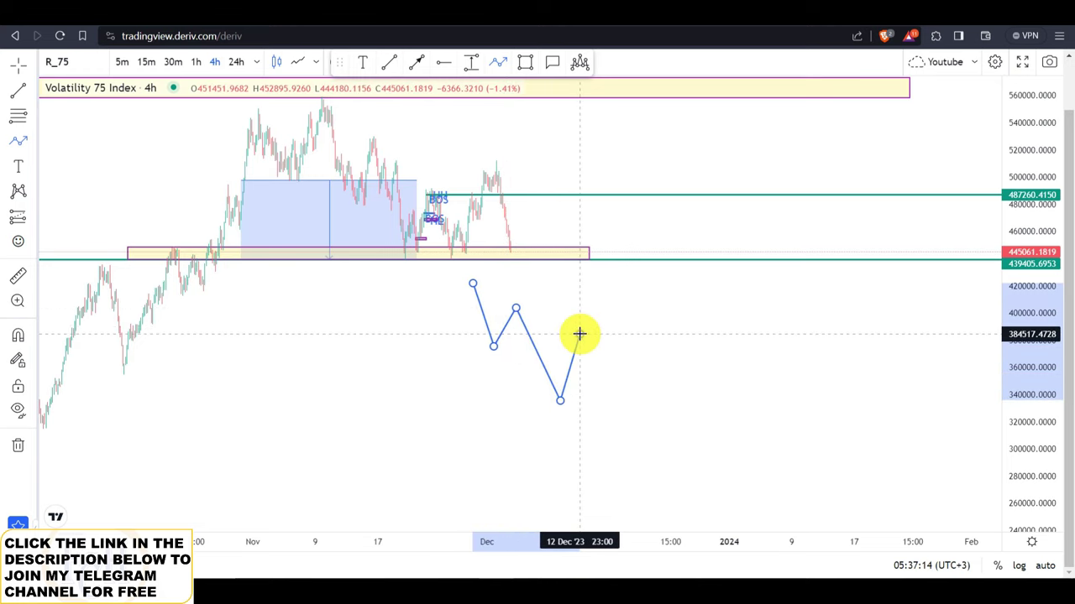
click(626, 437)
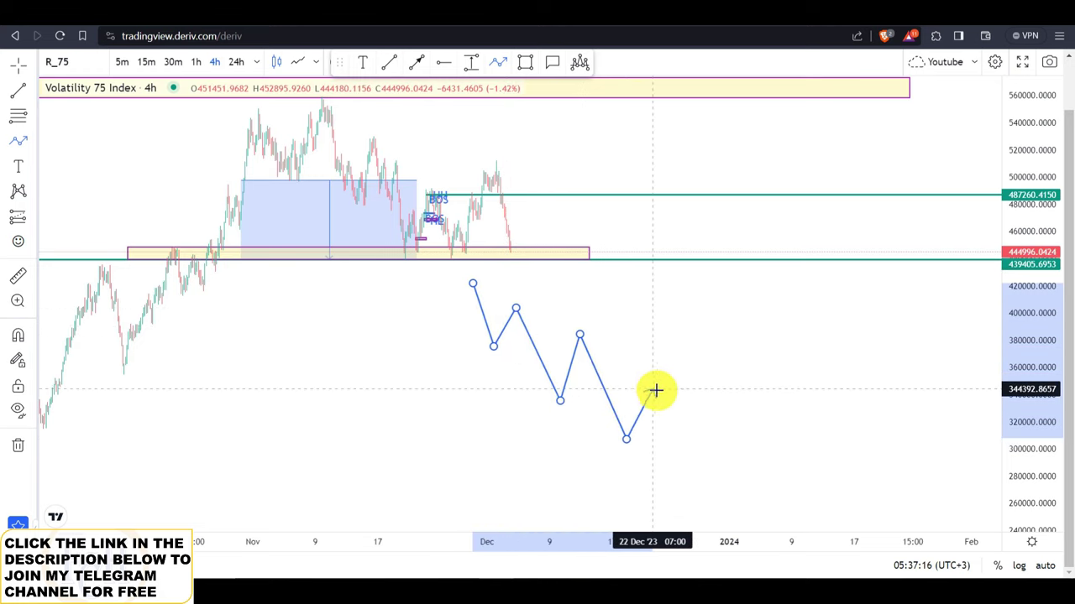
double_click(717, 490)
click(742, 441)
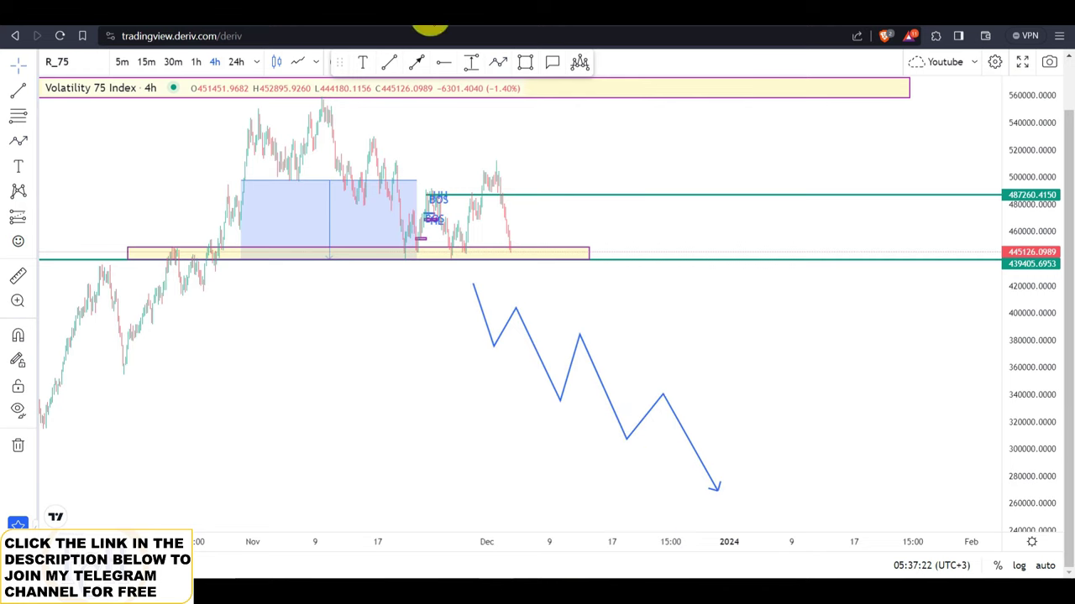
- Draw two rectangular zones at the path's first and second lows, from about 385546 to 375772 and from 347994 to 335648
click(521, 74)
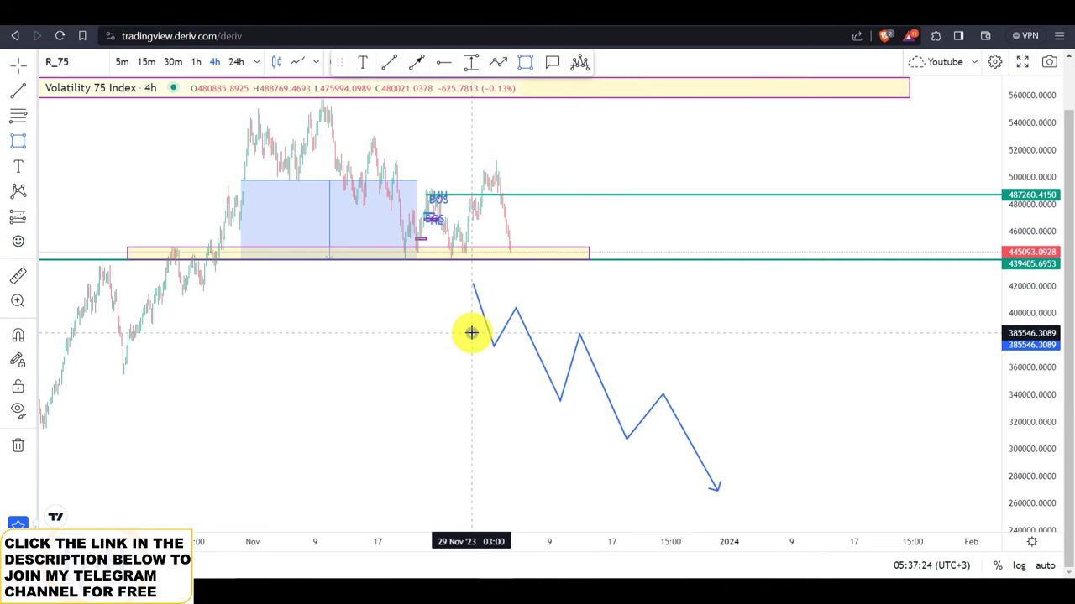
drag(471, 334, 647, 345)
click(566, 308)
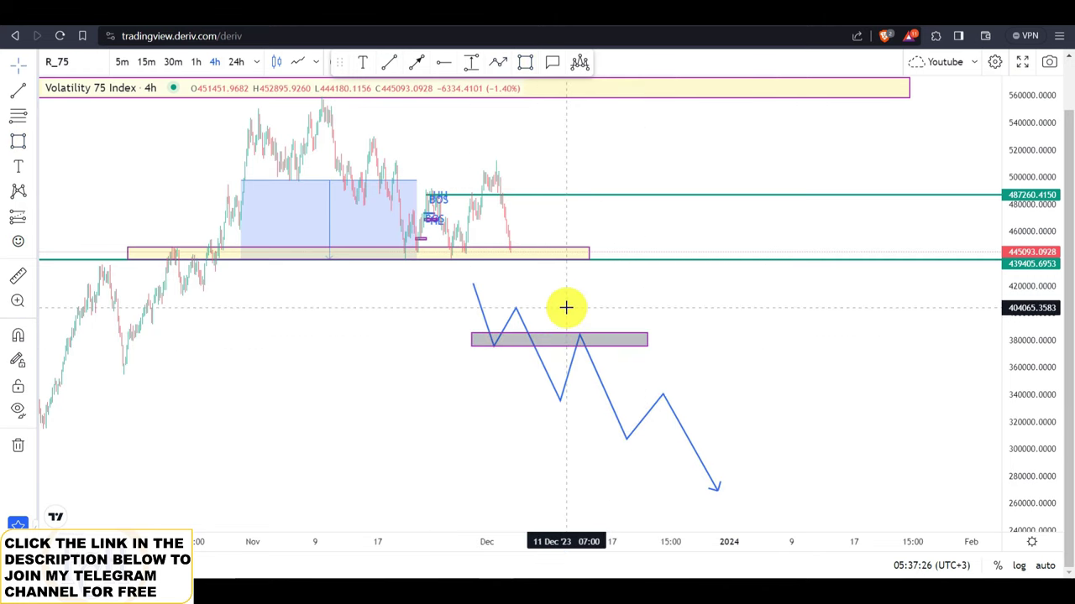
click(521, 73)
mouse_move(527, 384)
mouse_down()
mouse_move(605, 406)
mouse_move(708, 392)
mouse_move(763, 400)
mouse_up()
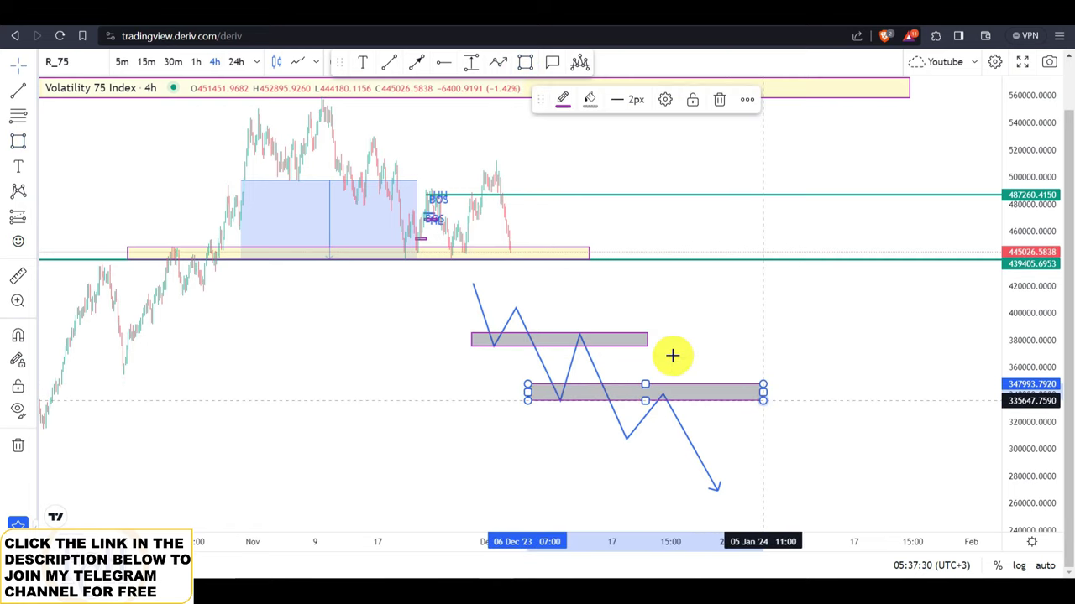
click(663, 349)
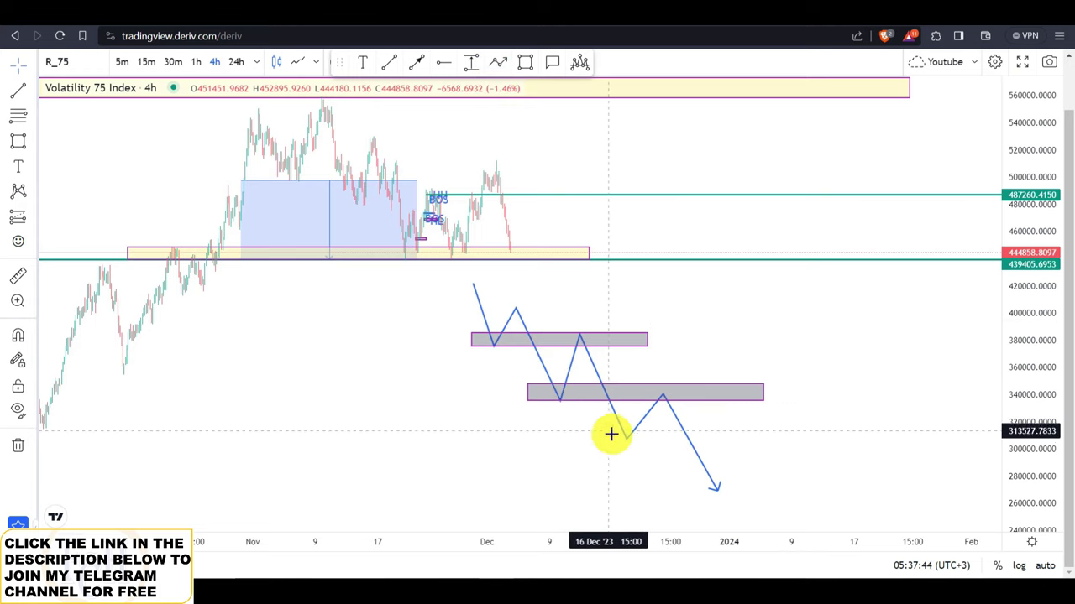
- Extend the end of the upper grey rectangle to about 6 Jan '24 23:00
click(644, 329)
drag(646, 331, 773, 333)
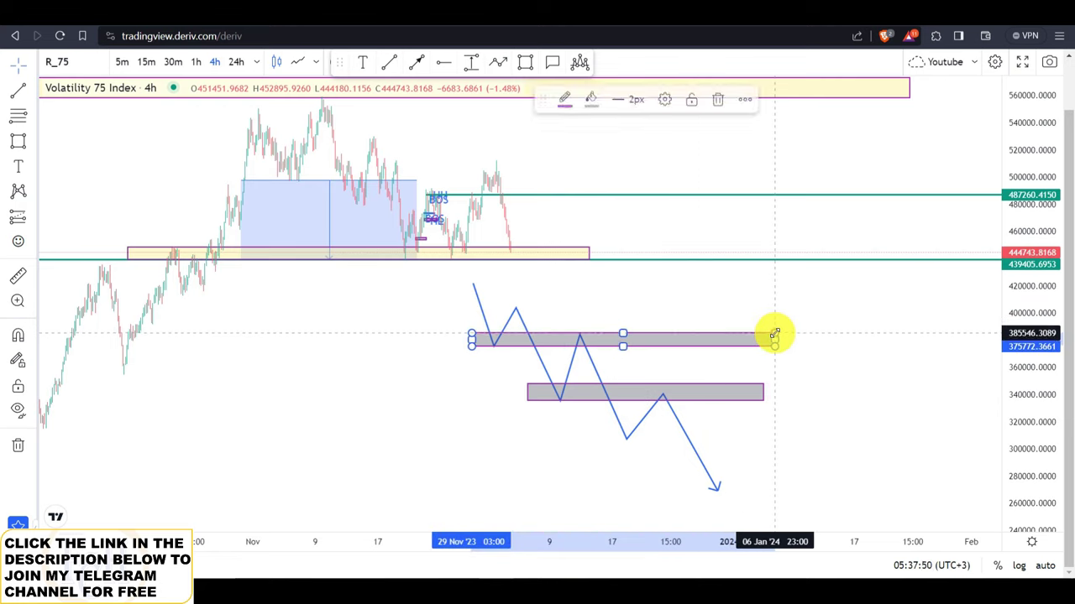
click(704, 311)
- Reshape the zigzag path so its last peak reaches up into the upper grey rectangle
click(663, 396)
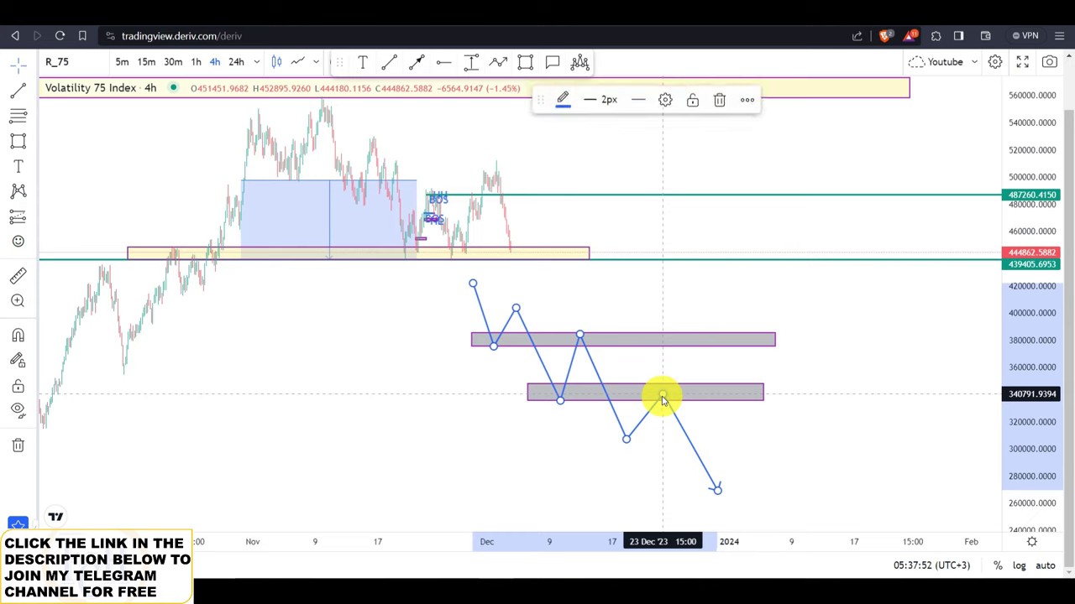
drag(662, 397, 687, 338)
click(650, 311)
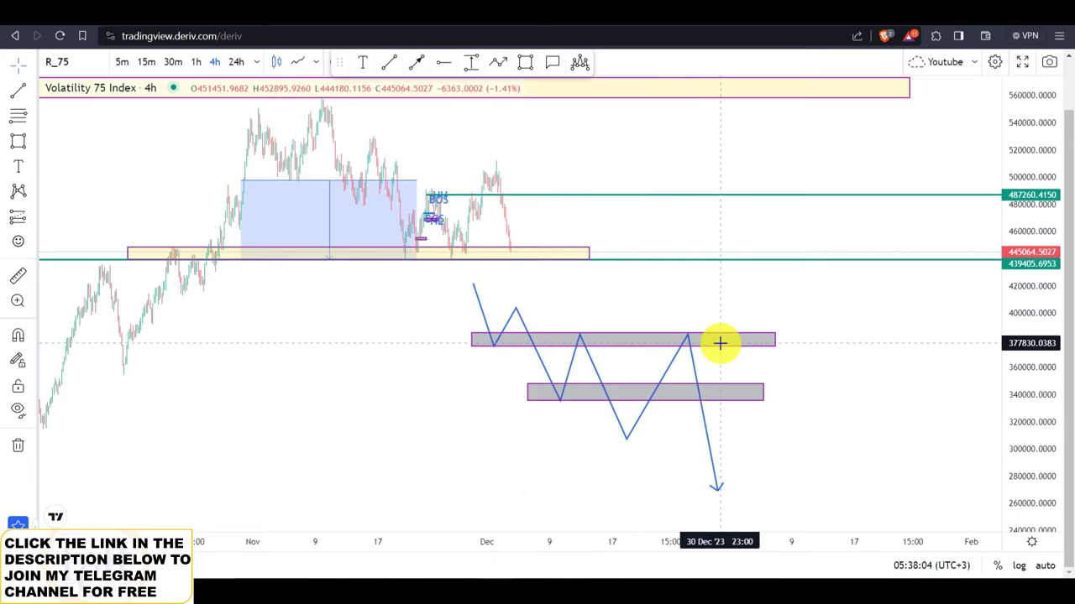
- Raise the path's last peak above the upper grey rectangle, to about 398000
click(574, 335)
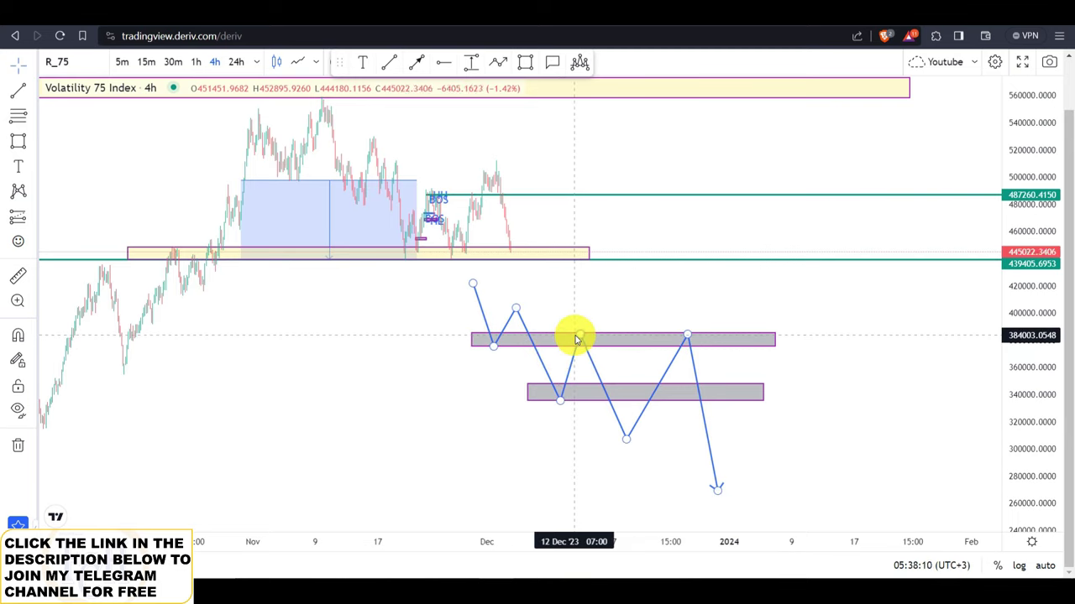
click(619, 372)
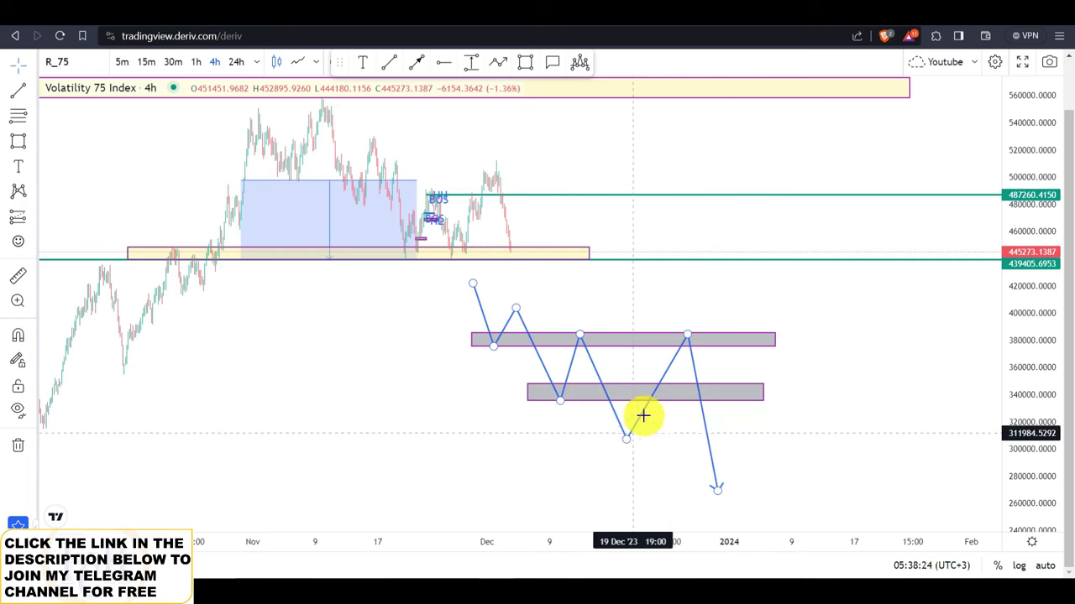
click(691, 340)
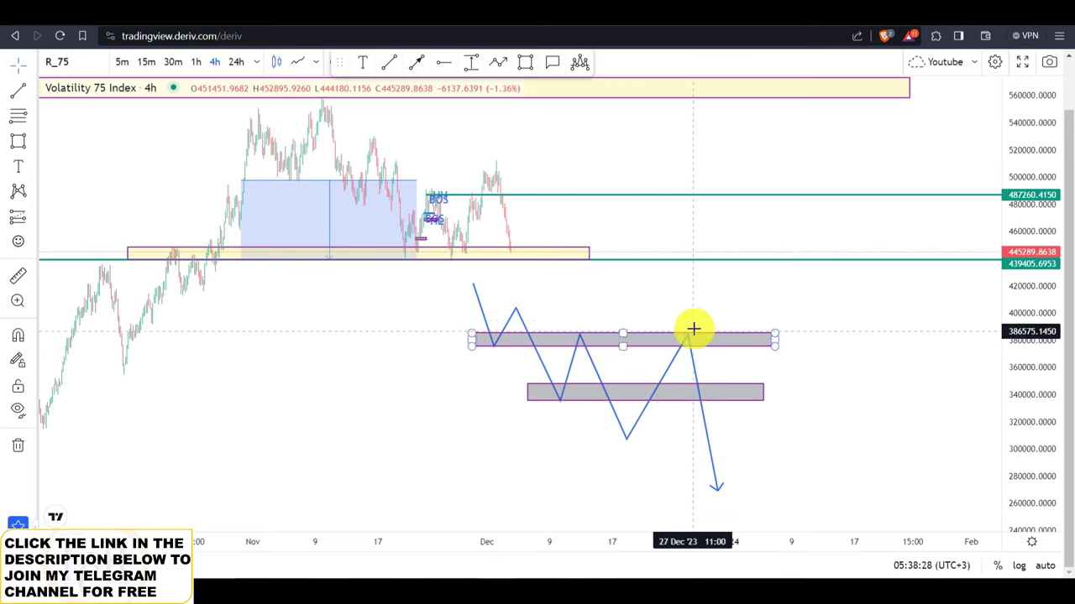
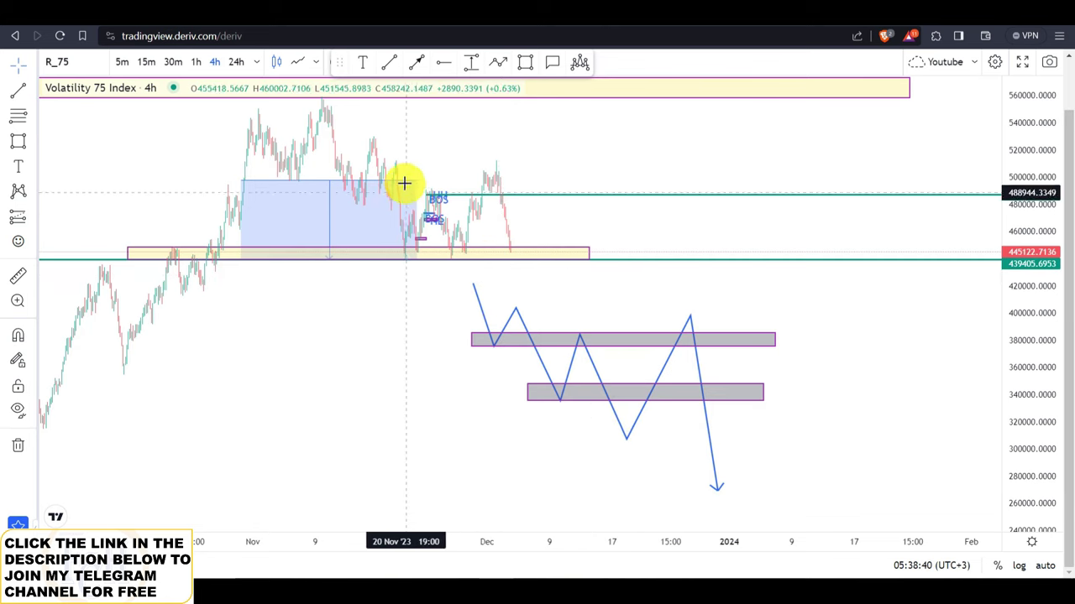
- Shift the blue price range to earlier dates and delete the HH, BOS and HL labels, short line and small purple boxes around 24 November
drag(404, 182, 314, 177)
click(438, 203)
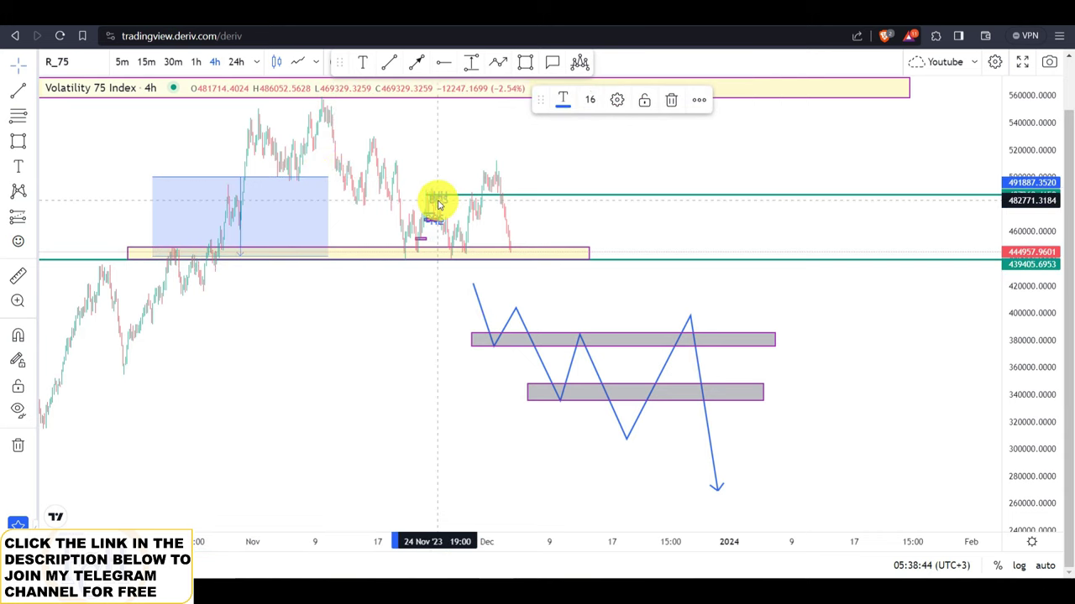
key(Escape)
click(436, 204)
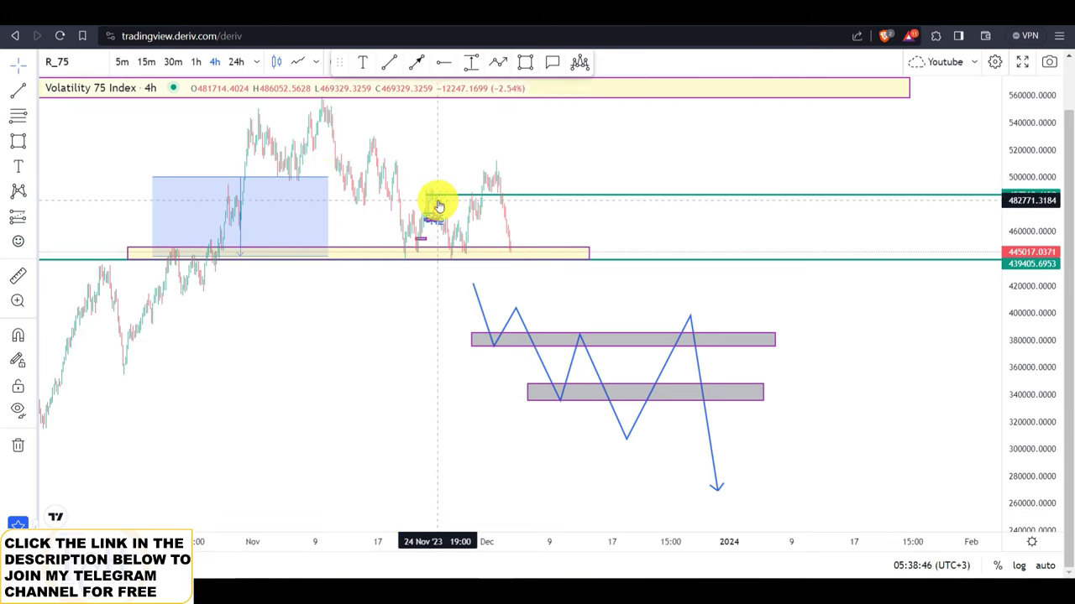
click(429, 217)
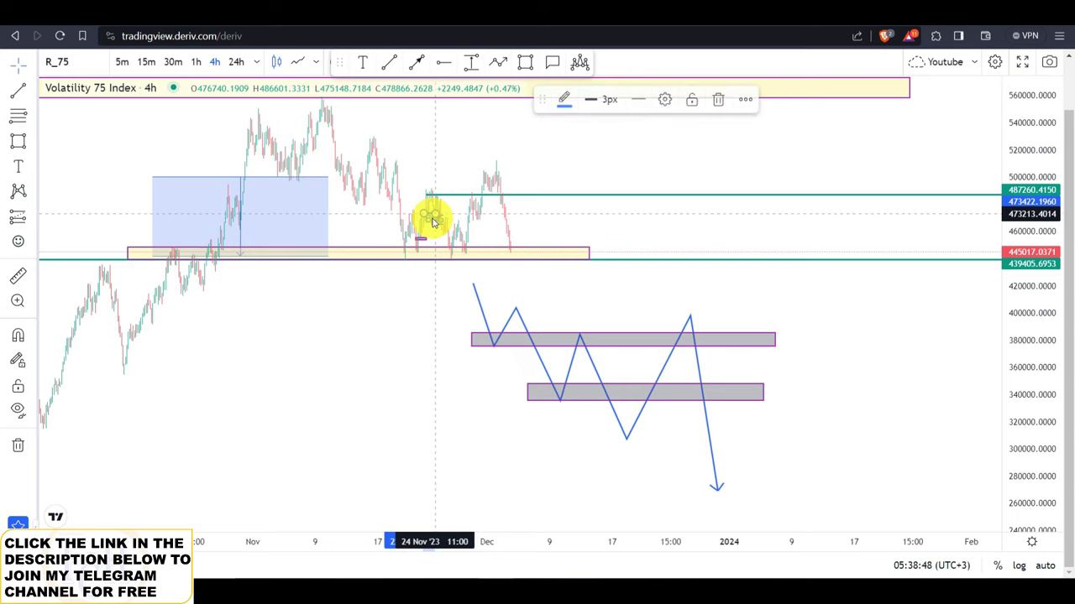
click(432, 220)
key(Escape)
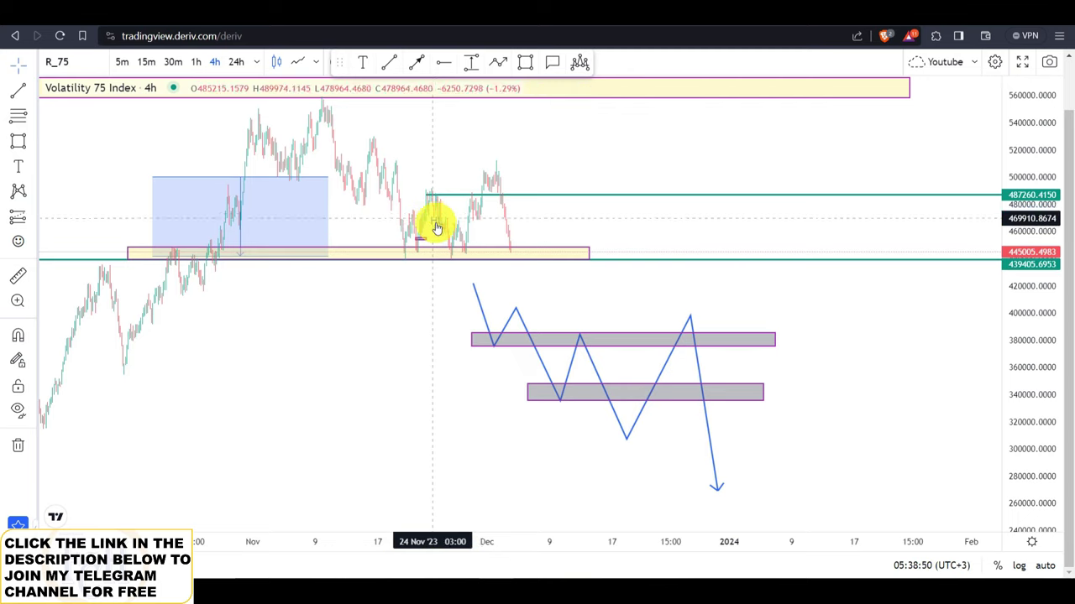
key(Escape)
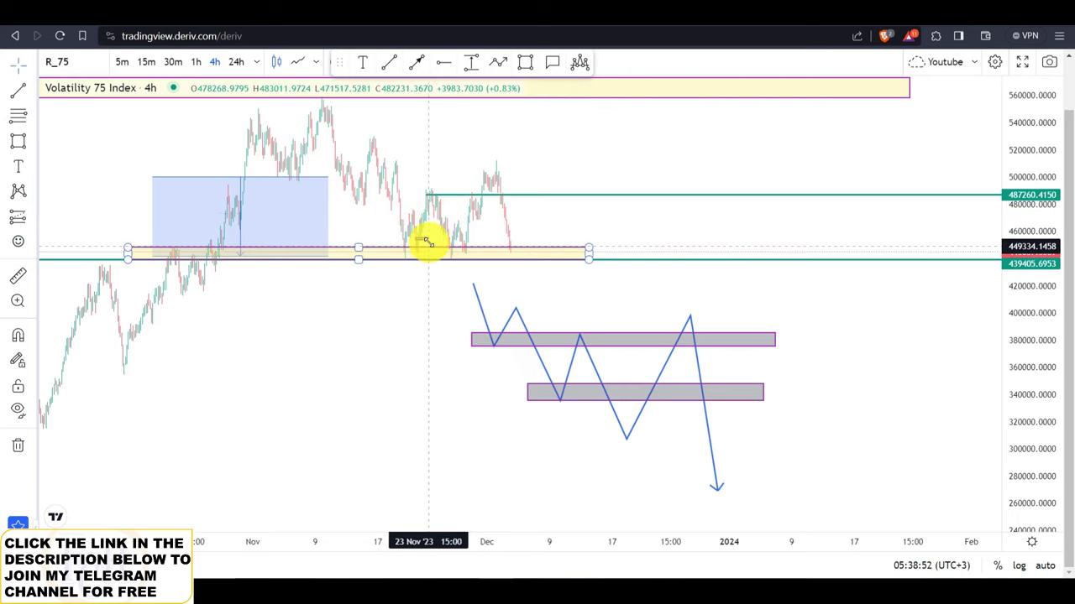
click(424, 240)
key(Escape)
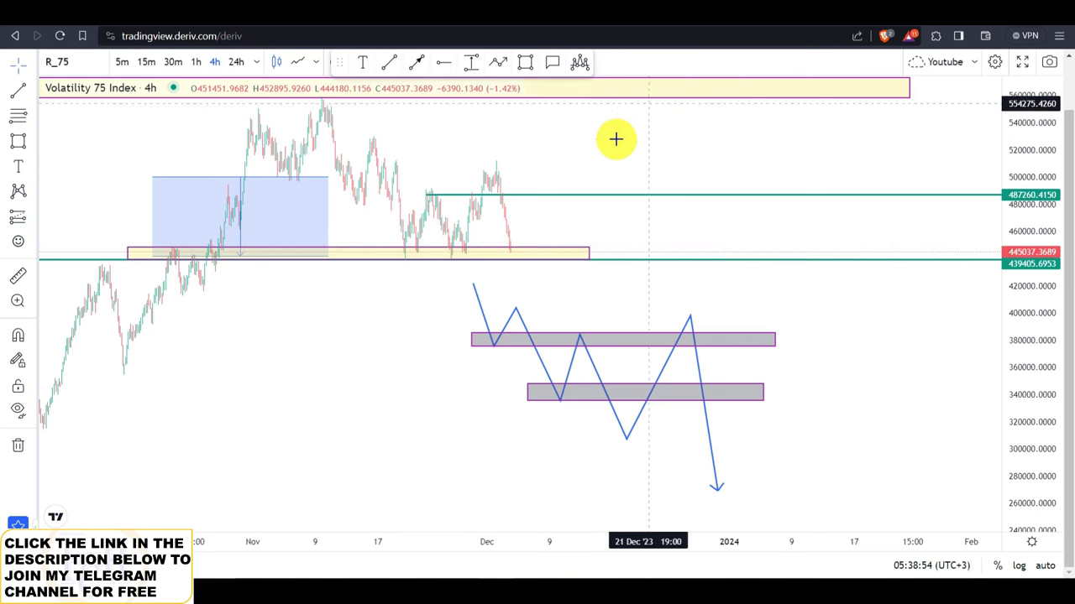
- Trace the price swings with a path from the 560000 high near 9 November through the lower highs and lows to the early December high
drag(442, 127, 468, 152)
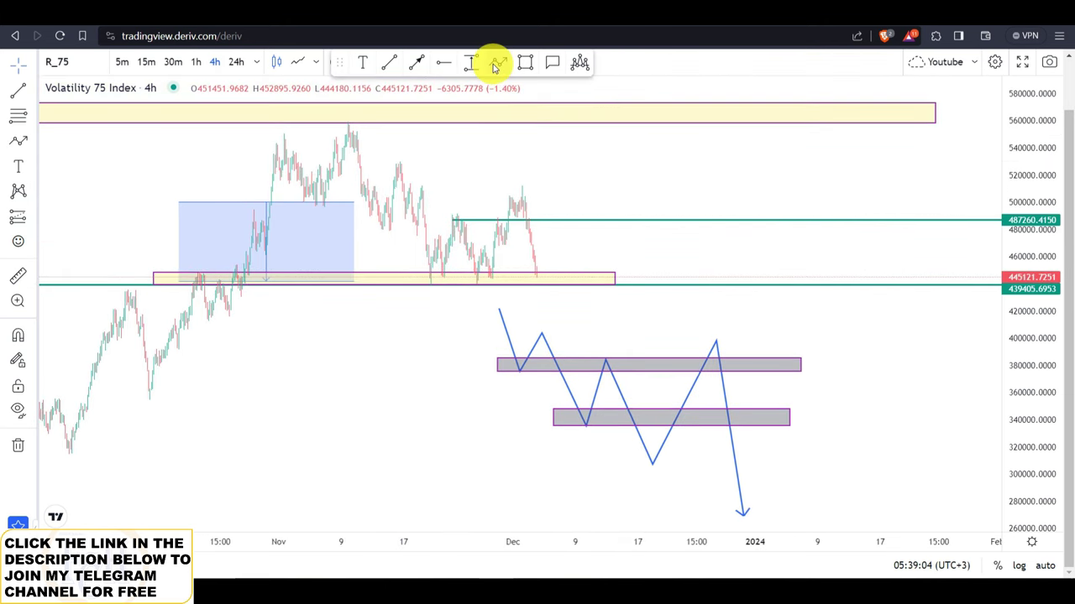
click(345, 120)
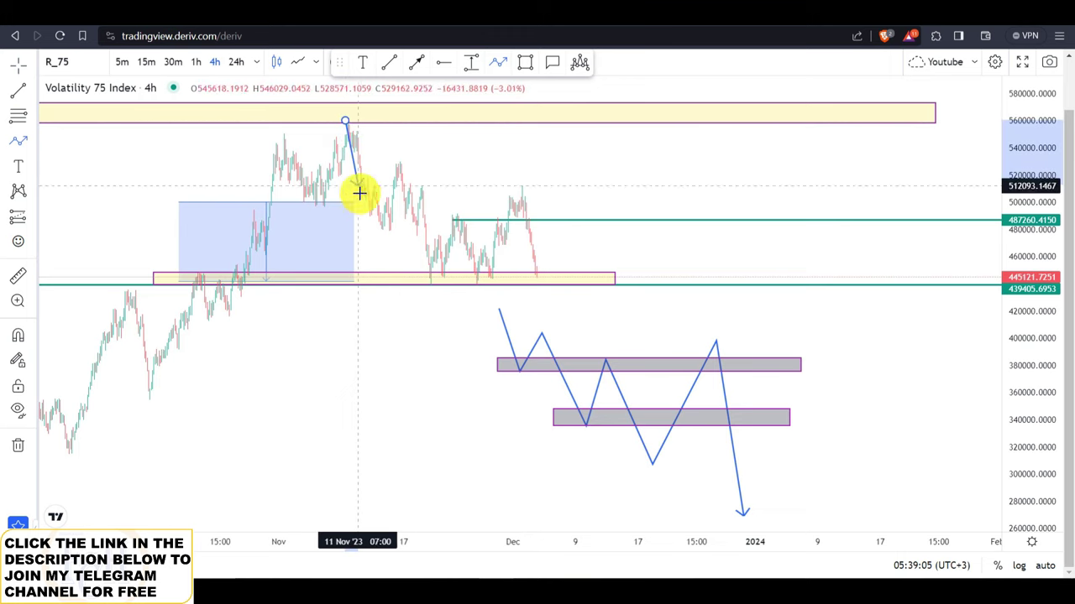
click(377, 232)
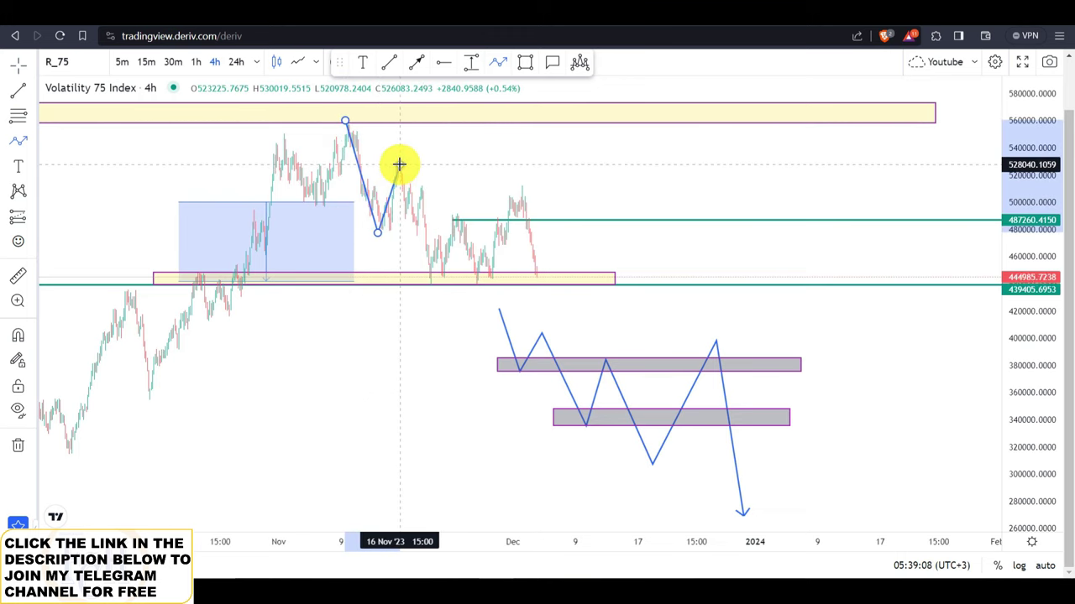
click(399, 165)
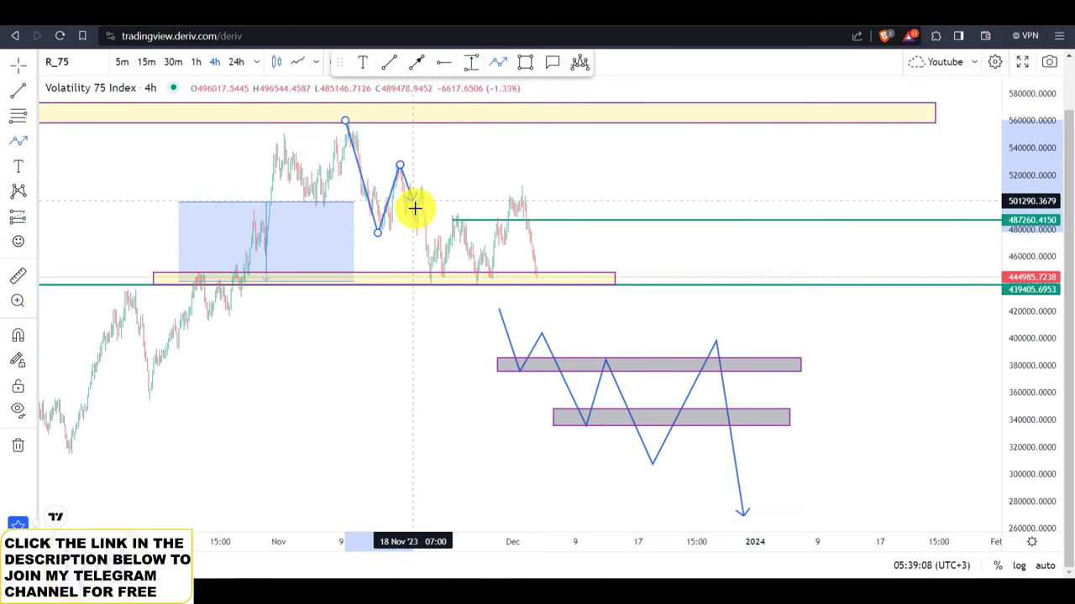
click(430, 286)
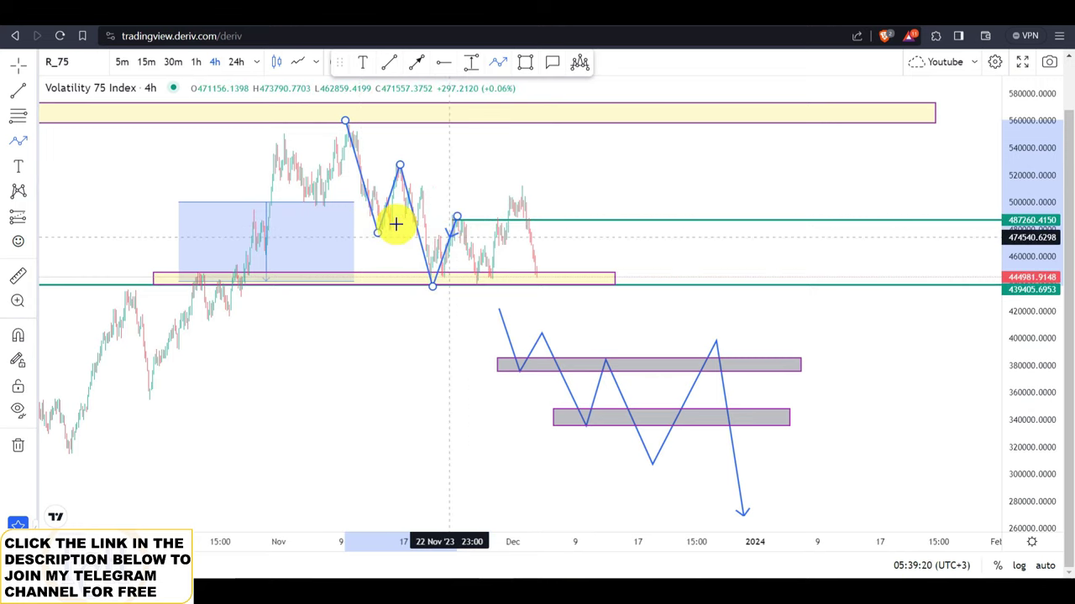
click(457, 219)
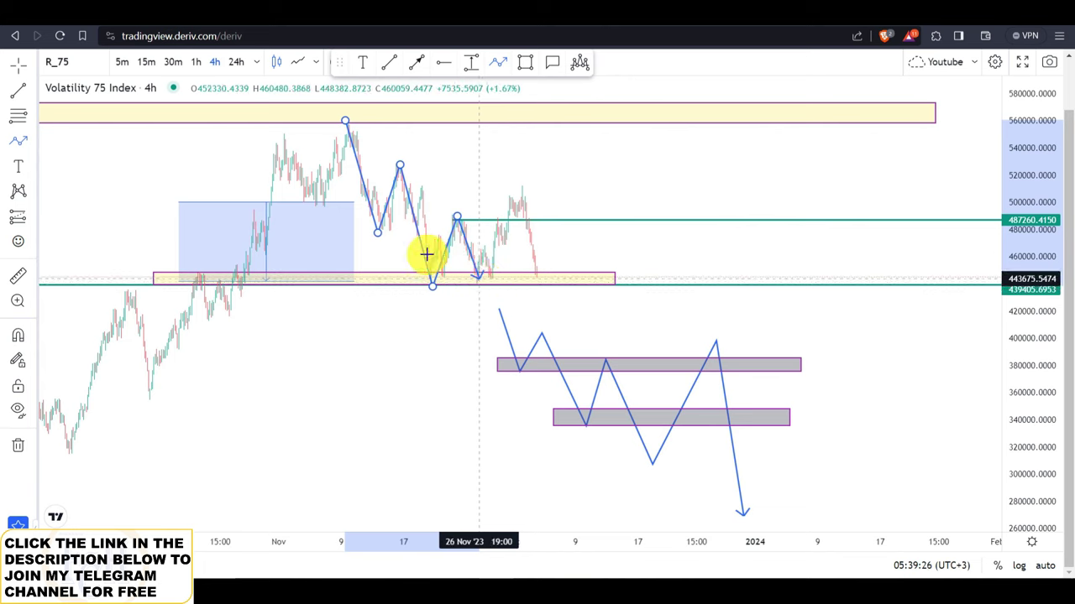
double_click(445, 191)
key(ctrl+z)
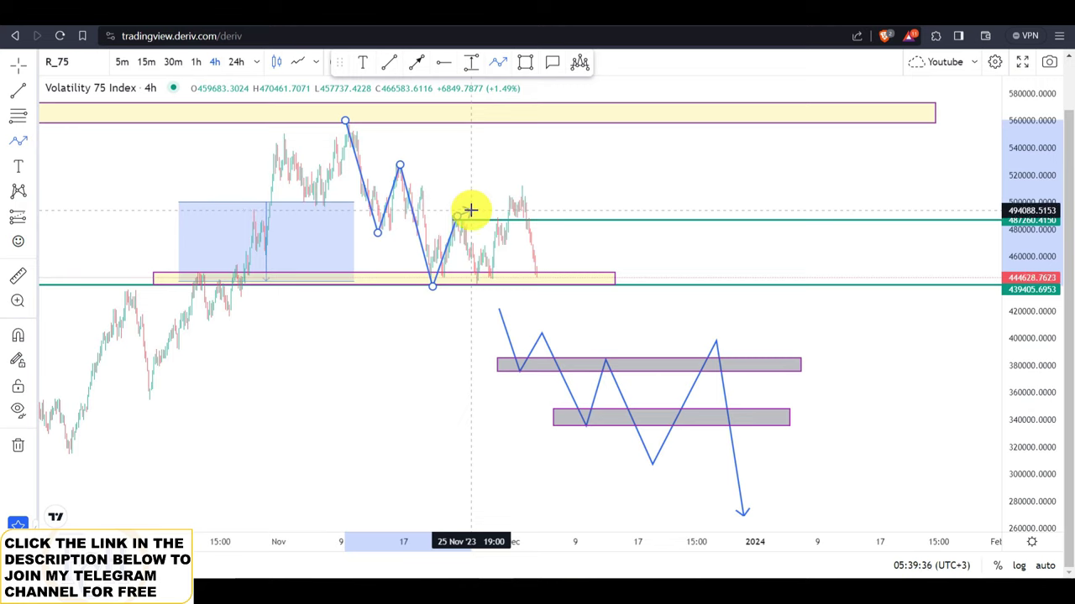
click(482, 281)
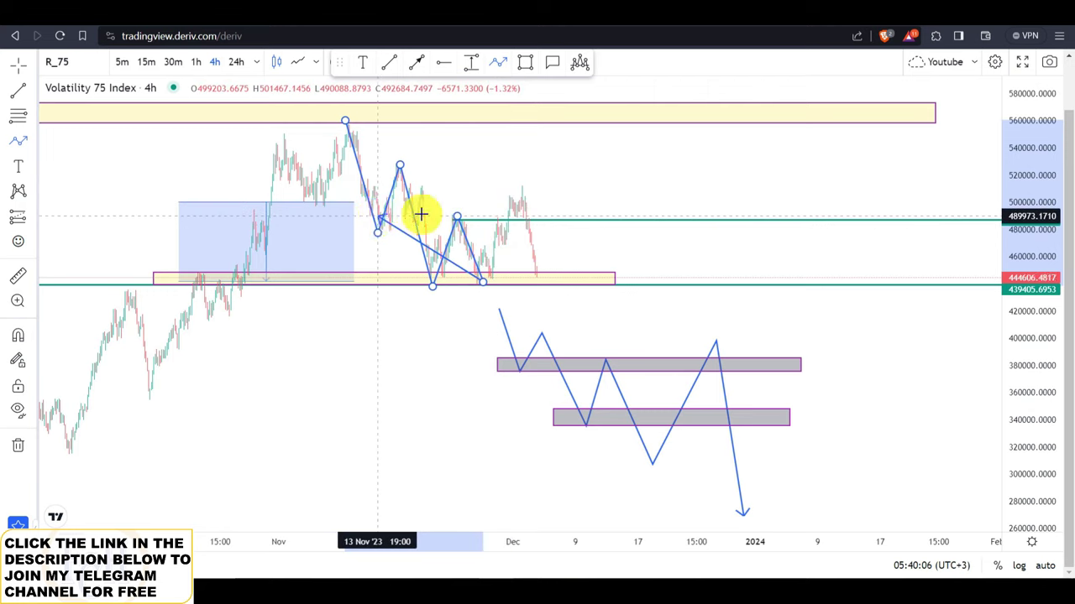
double_click(518, 184)
click(465, 161)
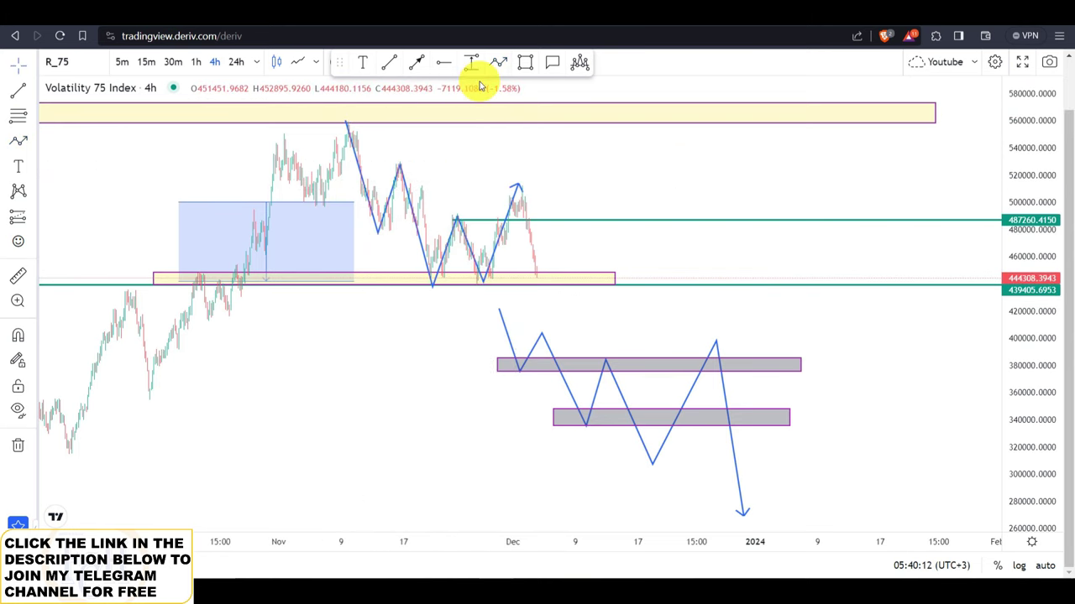
- Draw a thin retest rectangle from 9 Nov '23 15:00 to about 20 Dec '23 03:00, between about 530600 and 526000
click(524, 64)
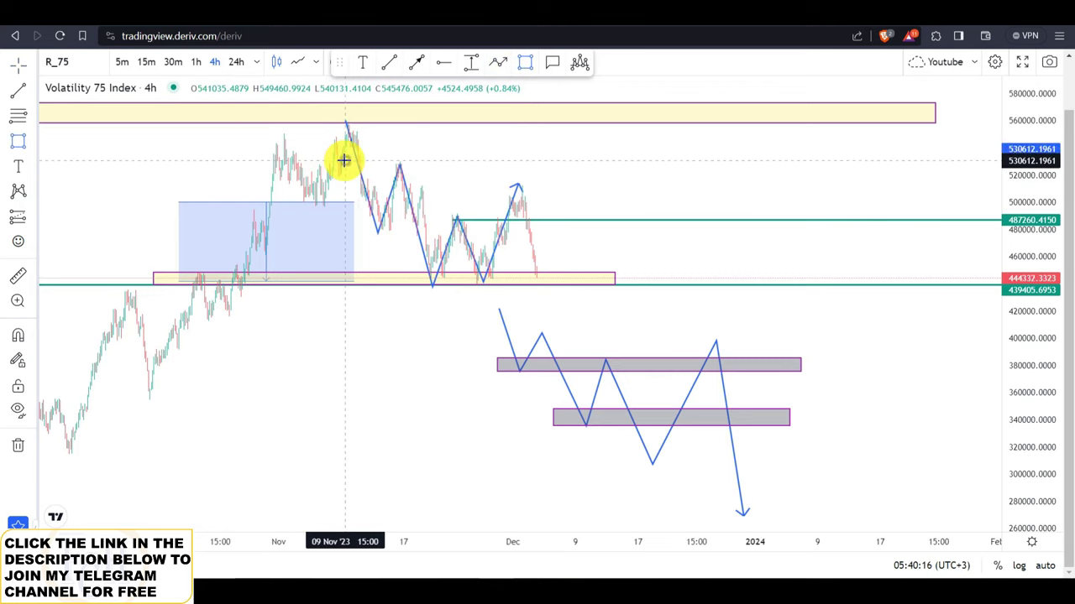
drag(344, 160, 661, 164)
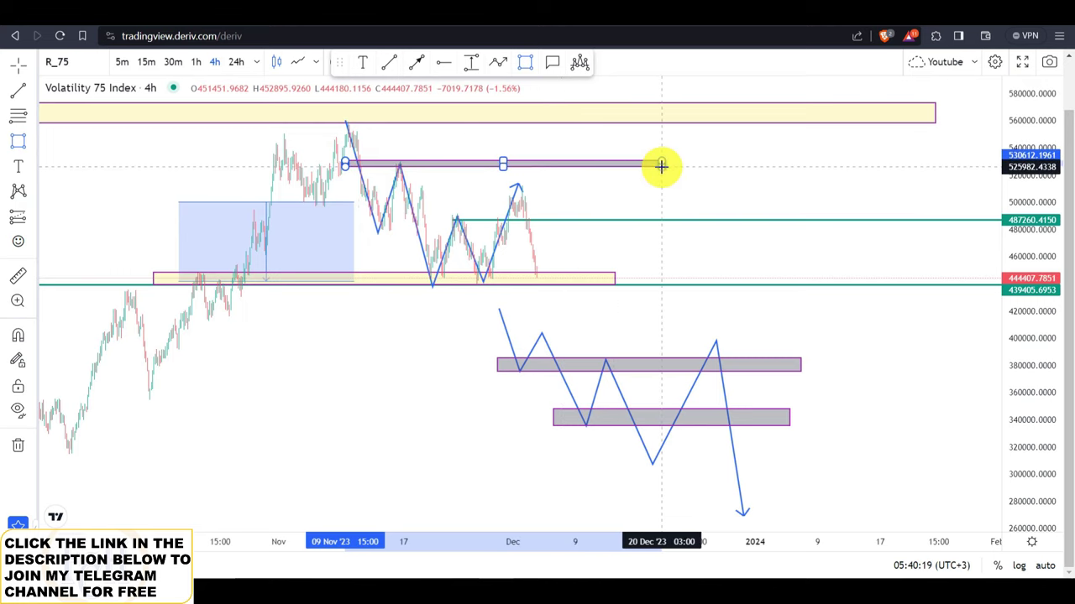
click(567, 188)
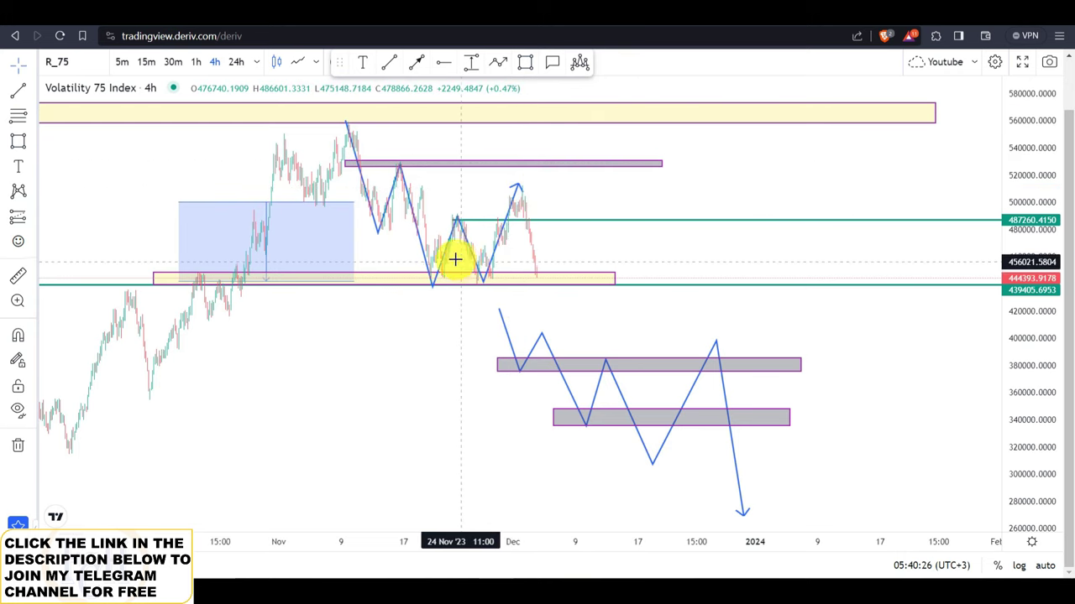
- Draw a second retest rectangle from 12 Nov '23 19:00 to 9 Dec '23 19:00, between about 493000 and 483300
click(525, 64)
drag(369, 211, 577, 221)
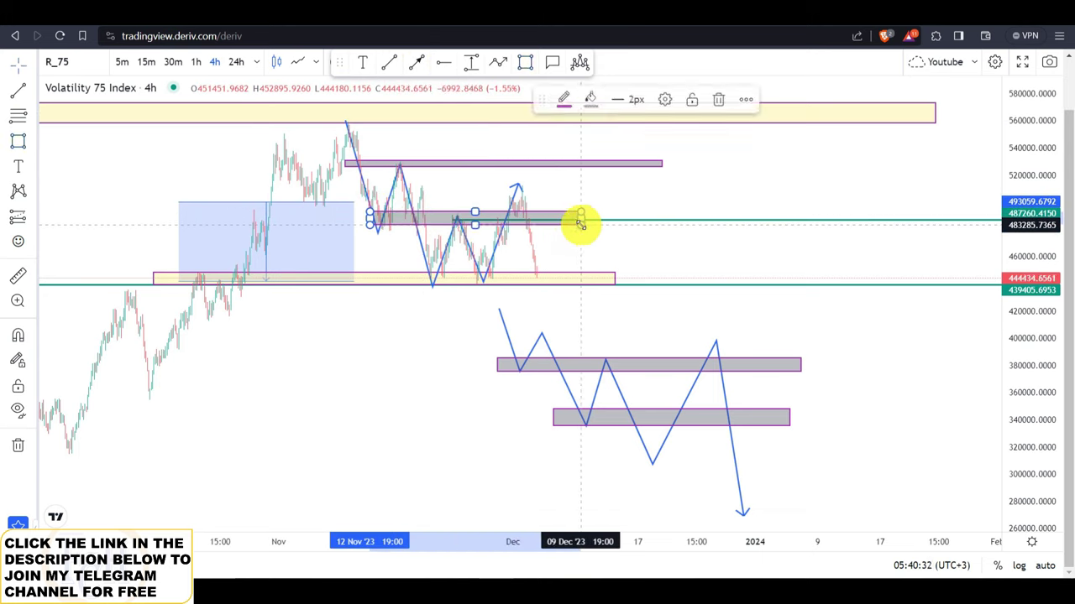
double_click(576, 221)
click(639, 199)
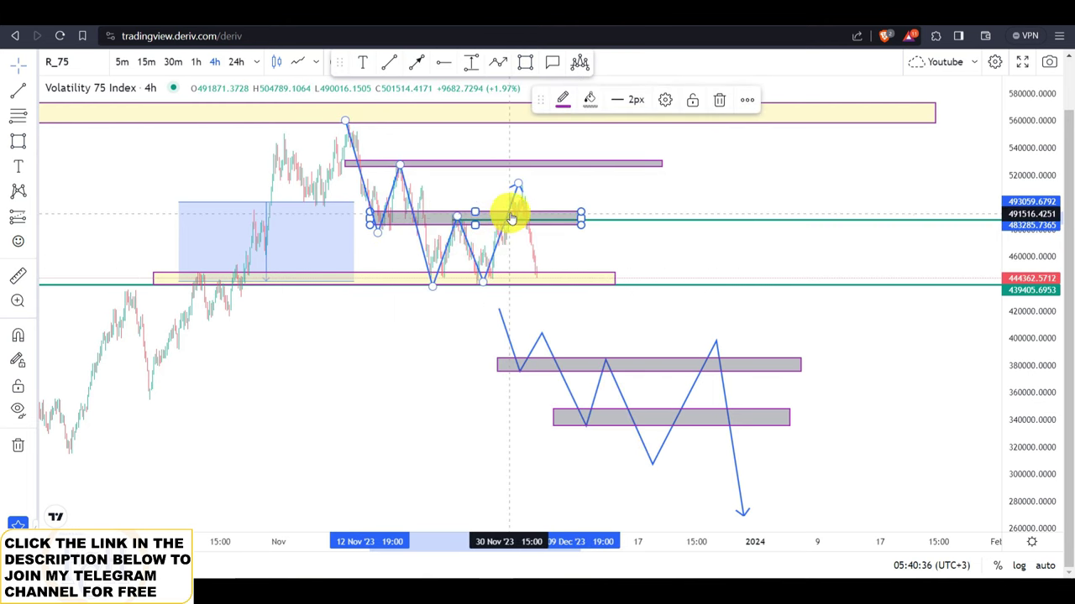
- Delete the blue swing path traced over the November candles
click(502, 178)
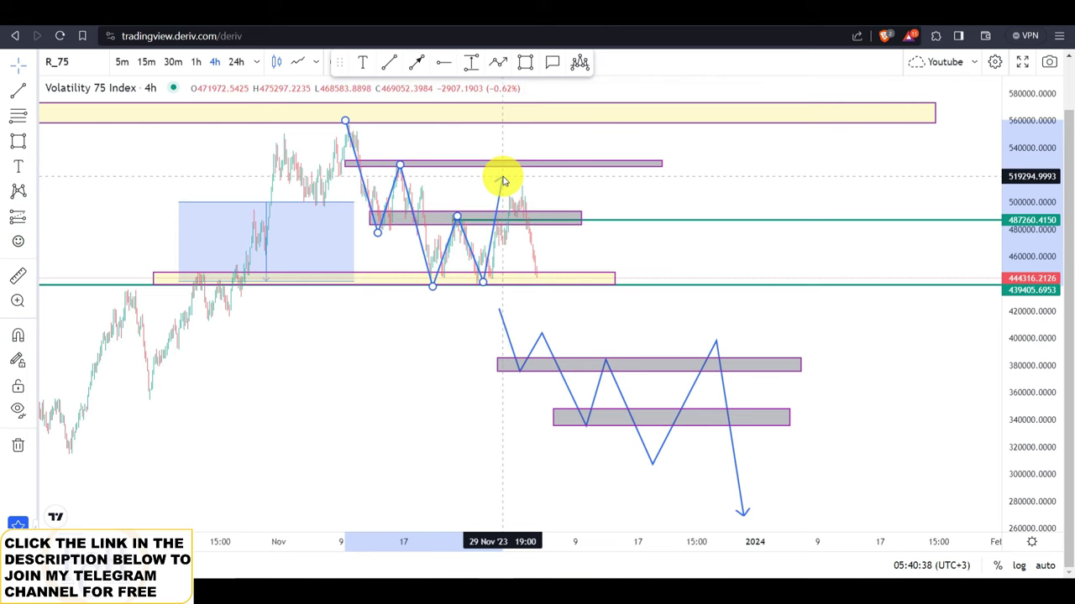
click(481, 546)
drag(480, 547, 242, 542)
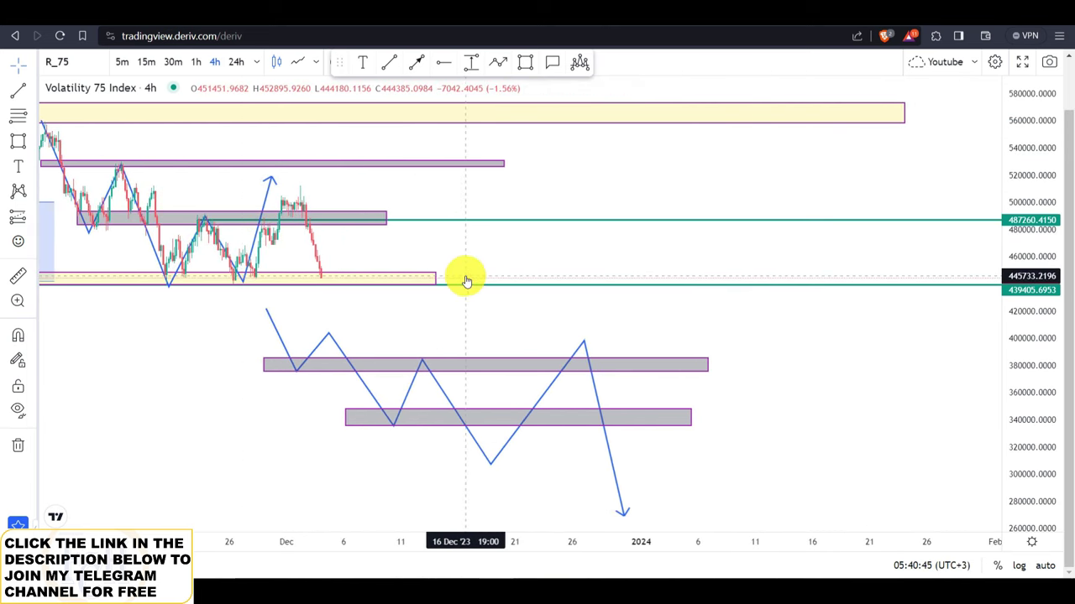
drag(480, 241, 580, 259)
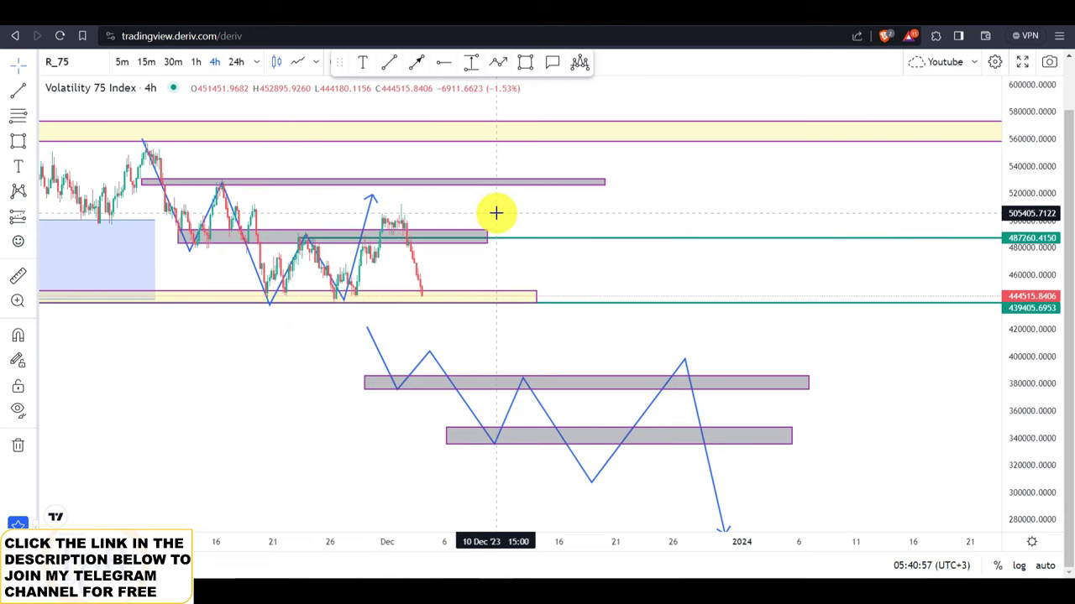
drag(496, 213, 765, 255)
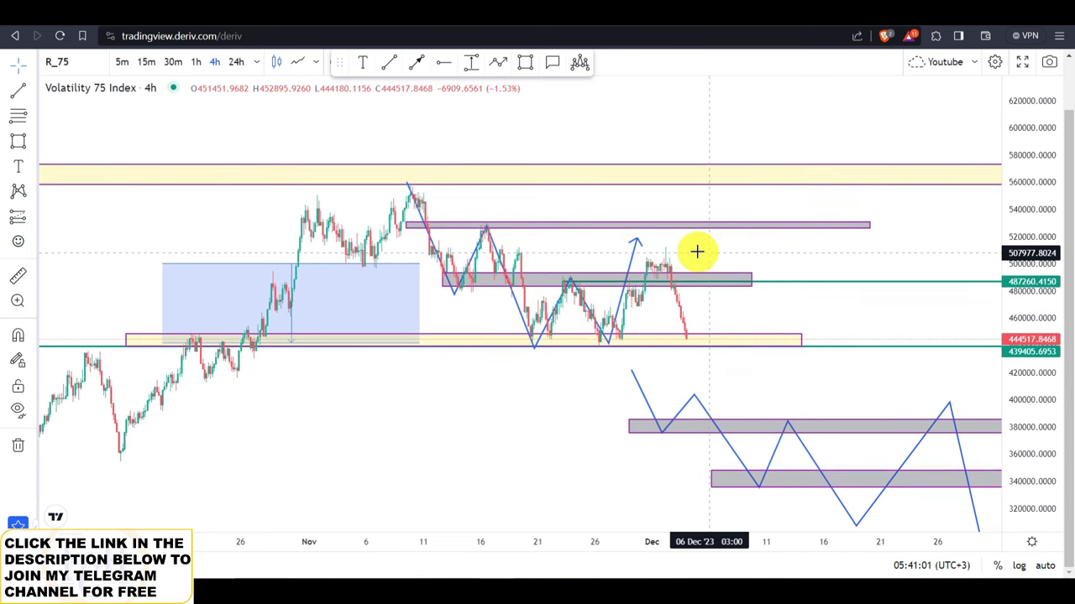
drag(1026, 319, 981, 226)
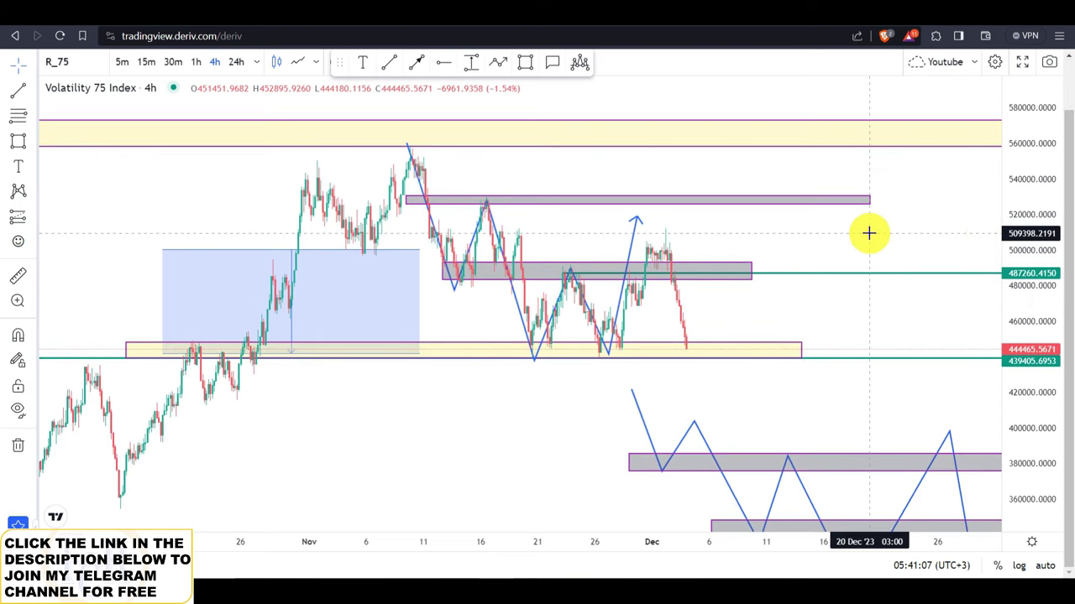
drag(868, 233, 847, 234)
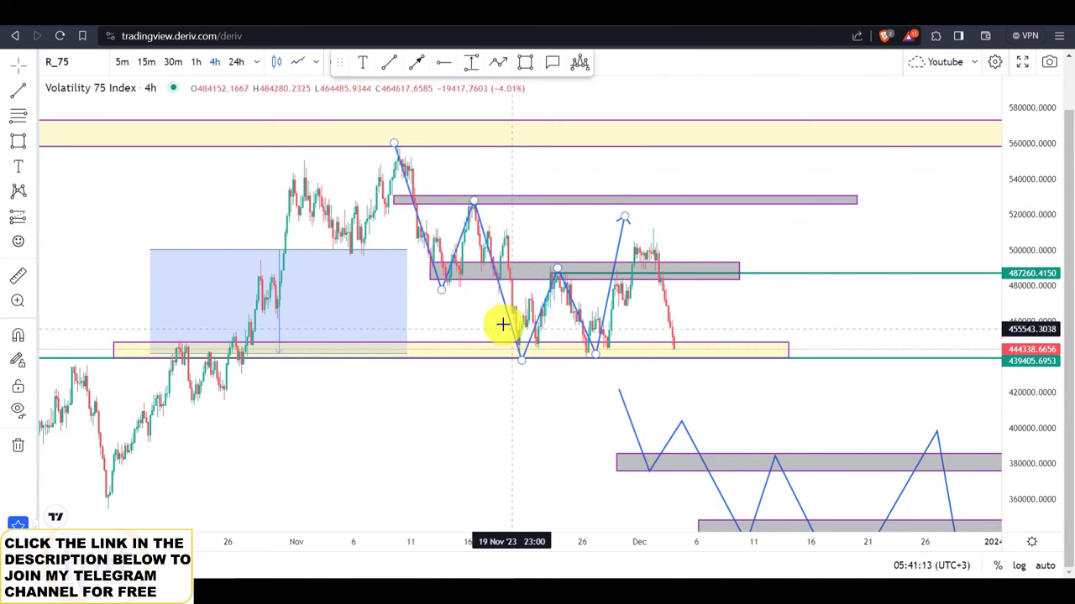
click(459, 244)
key(Delete)
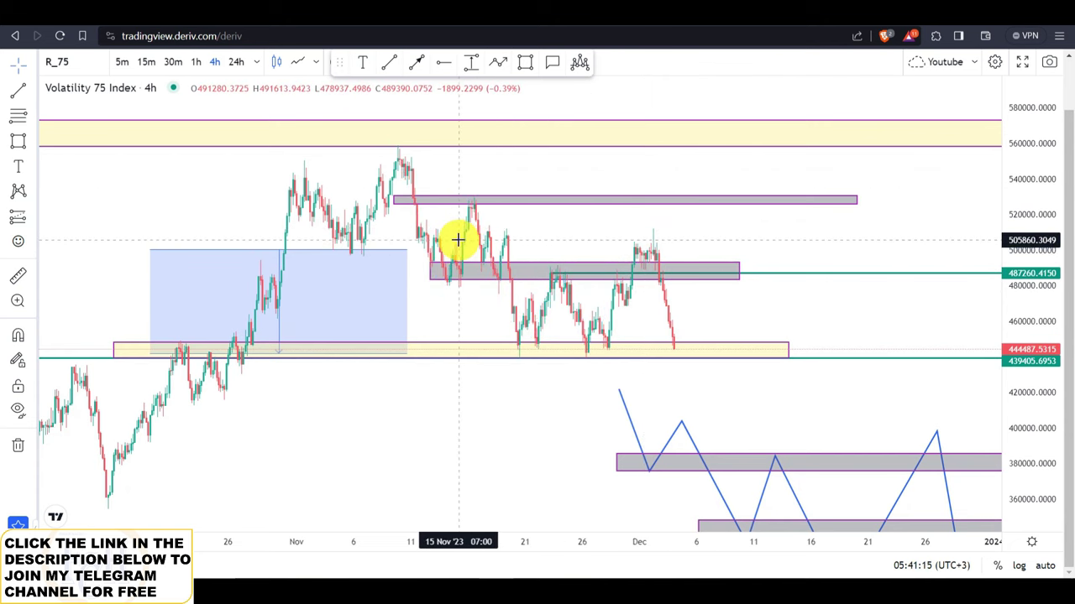
- Trace the decline with a path from the 16 November high near 527000 through two smaller swings to about 448000 around 20 November
click(500, 61)
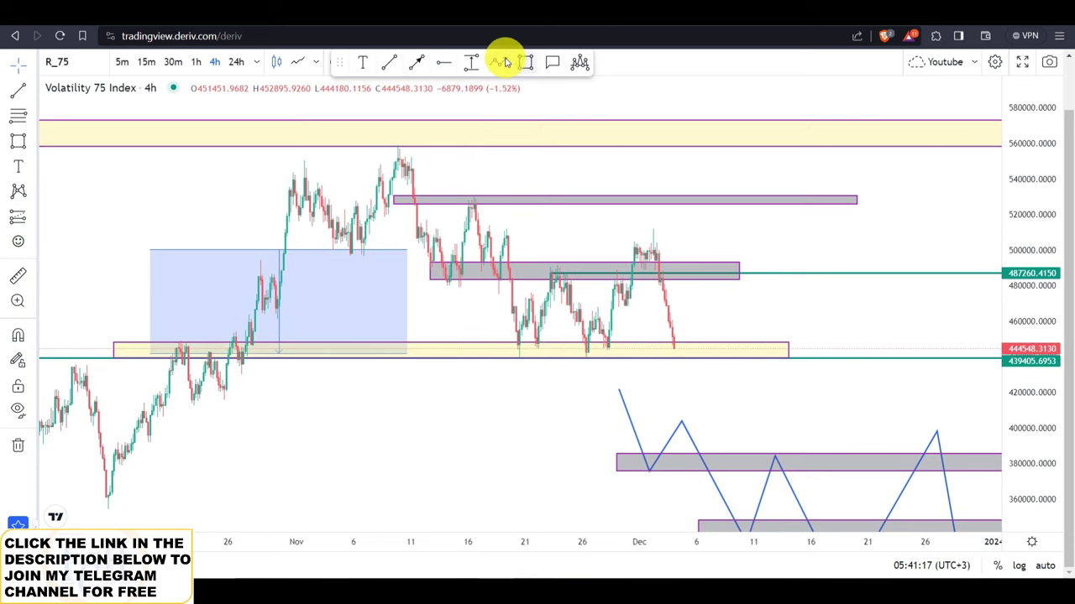
click(469, 216)
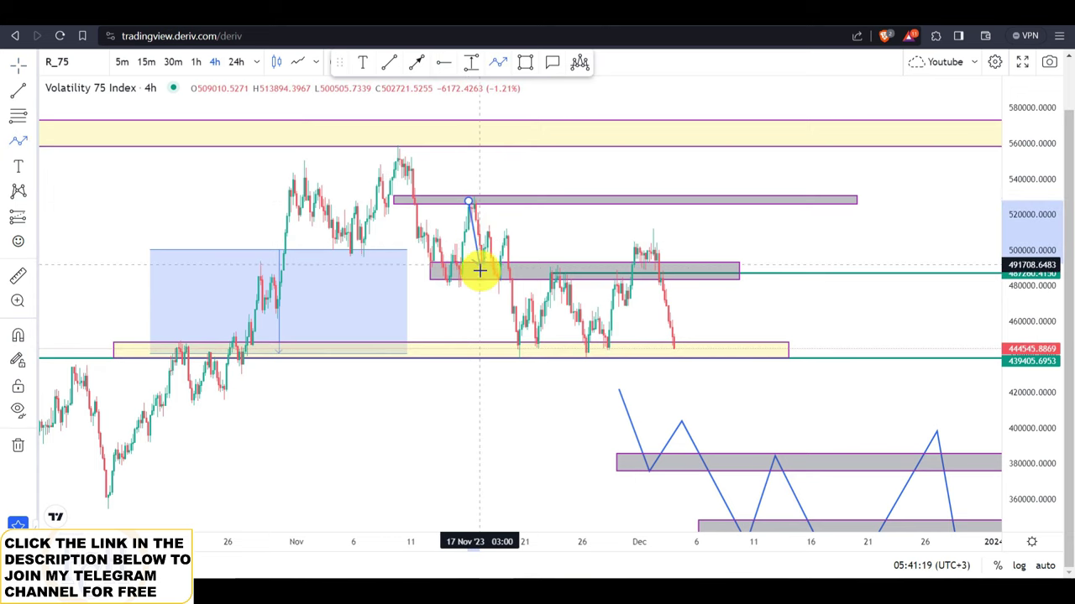
click(479, 273)
click(487, 237)
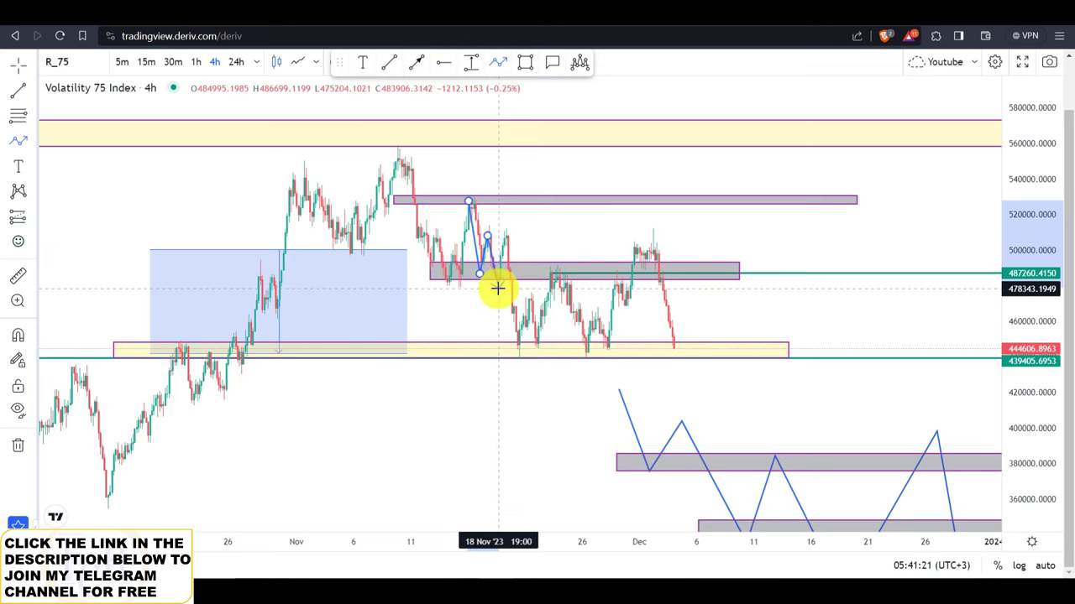
click(498, 283)
click(506, 235)
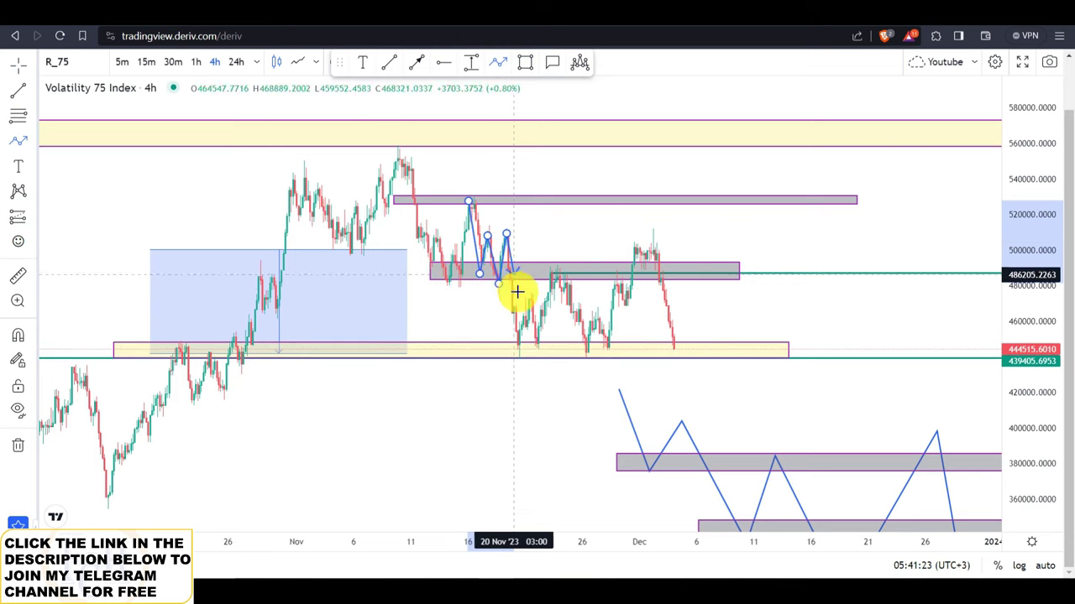
click(519, 342)
click(543, 240)
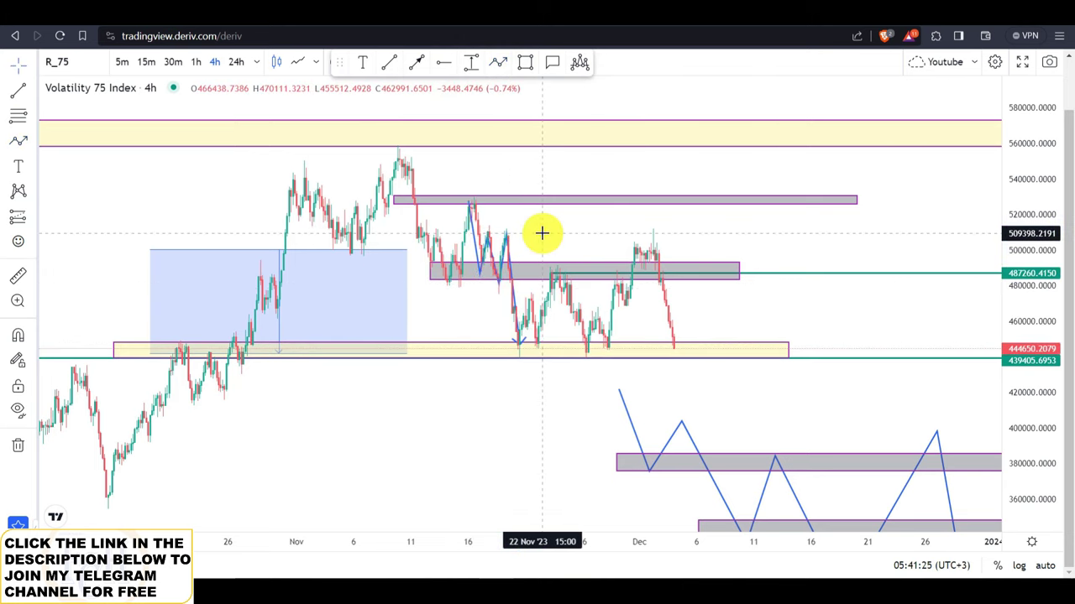
- Draw a thin rectangle over the small swing highs from 15 Nov '23 19:00 to 9 Dec '23 03:00, between about 512000 and 507800
click(522, 64)
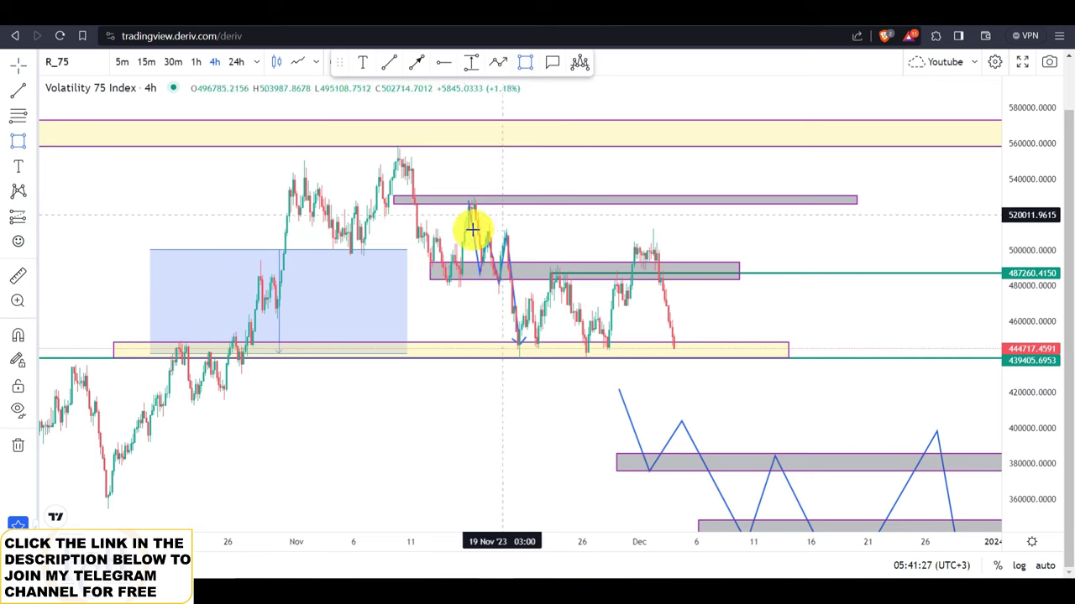
click(463, 229)
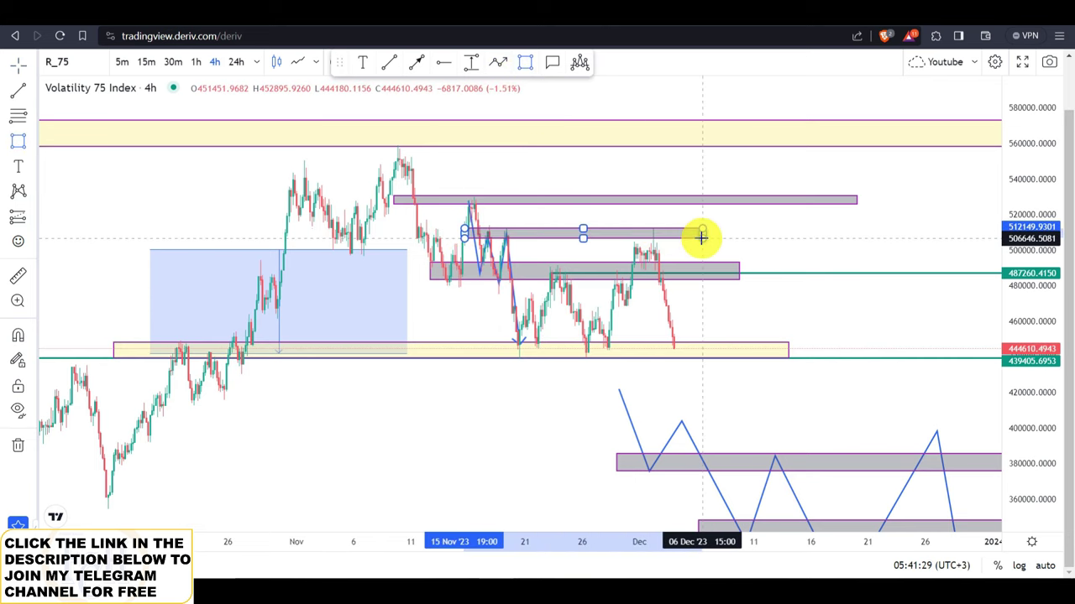
click(730, 235)
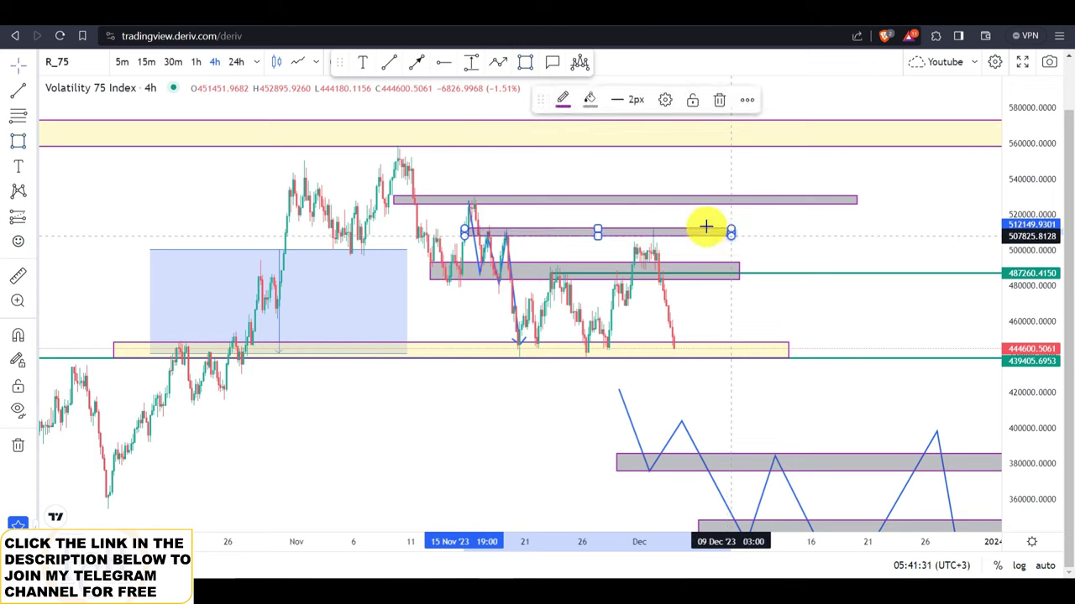
click(684, 218)
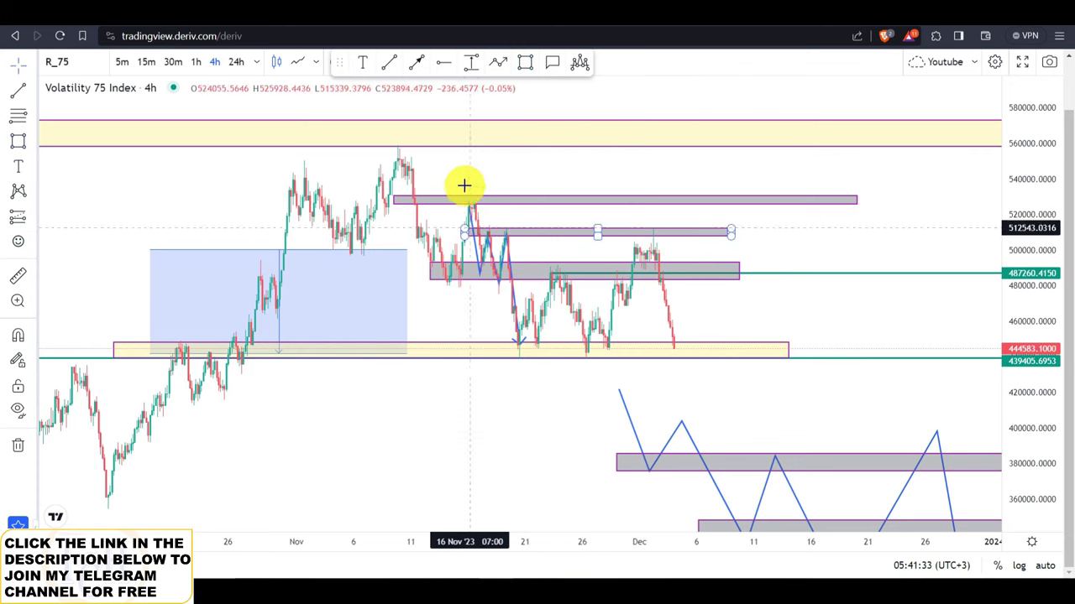
click(504, 268)
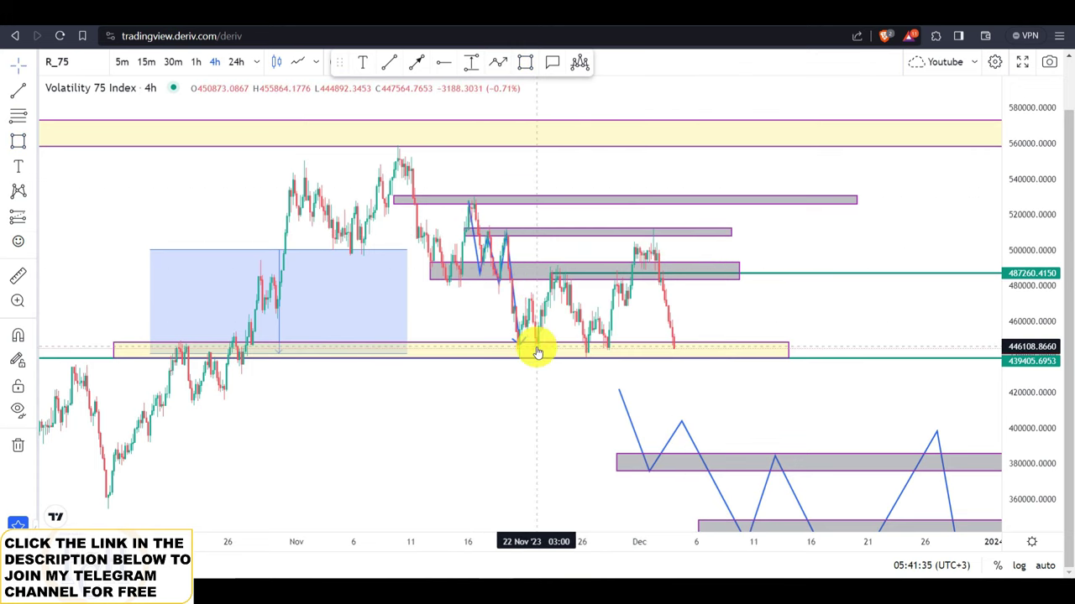
click(824, 236)
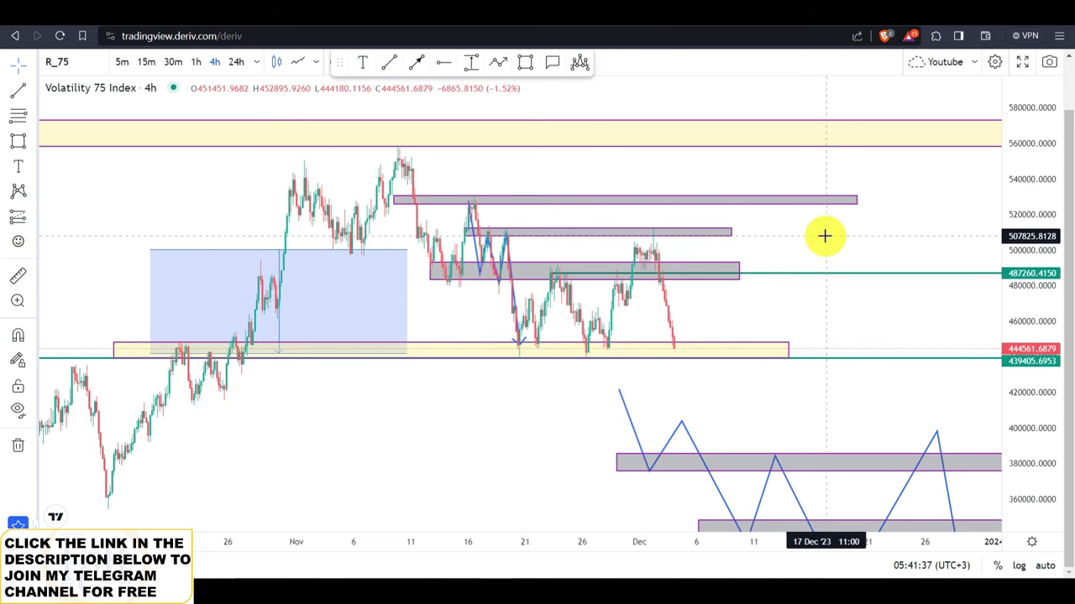
- Draw an arrow from 10 Dec '23 07:00 near 511000 to the early-December high at 2 Dec '23 23:00, near 509600
drag(1010, 240, 1009, 204)
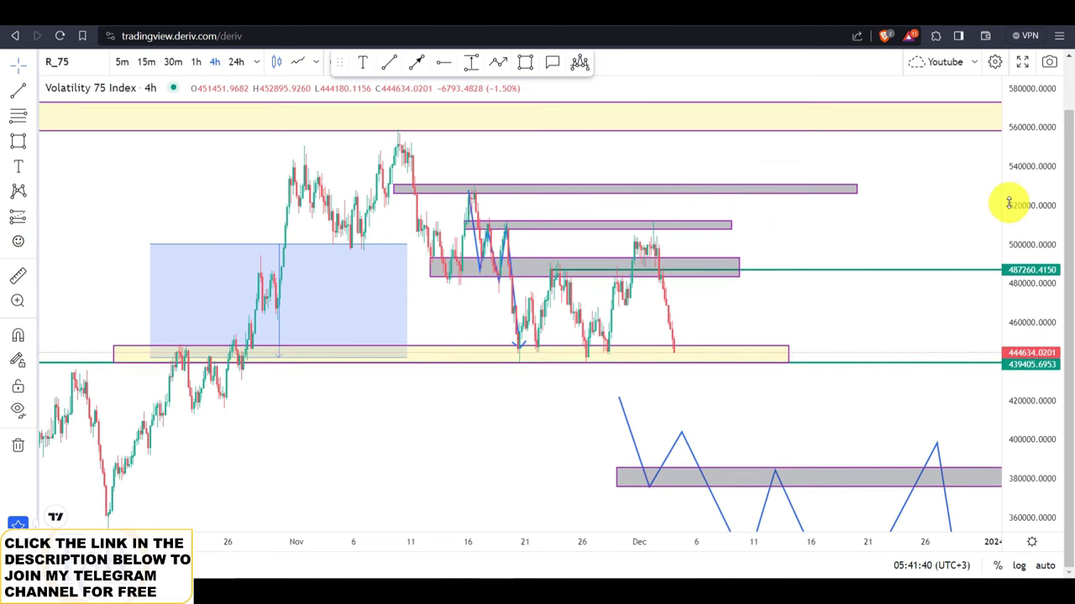
click(416, 65)
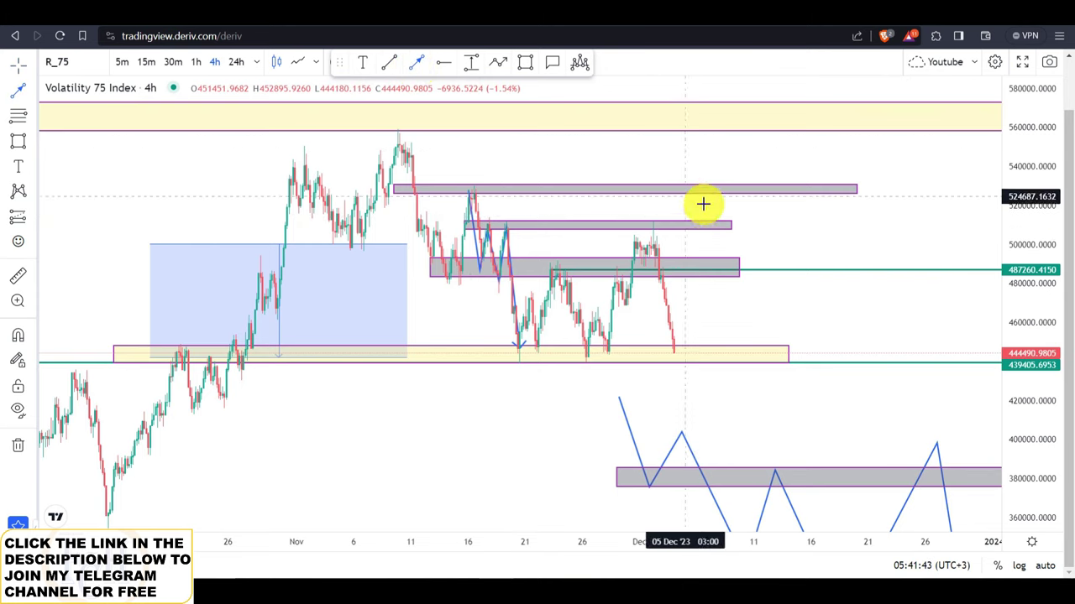
click(744, 222)
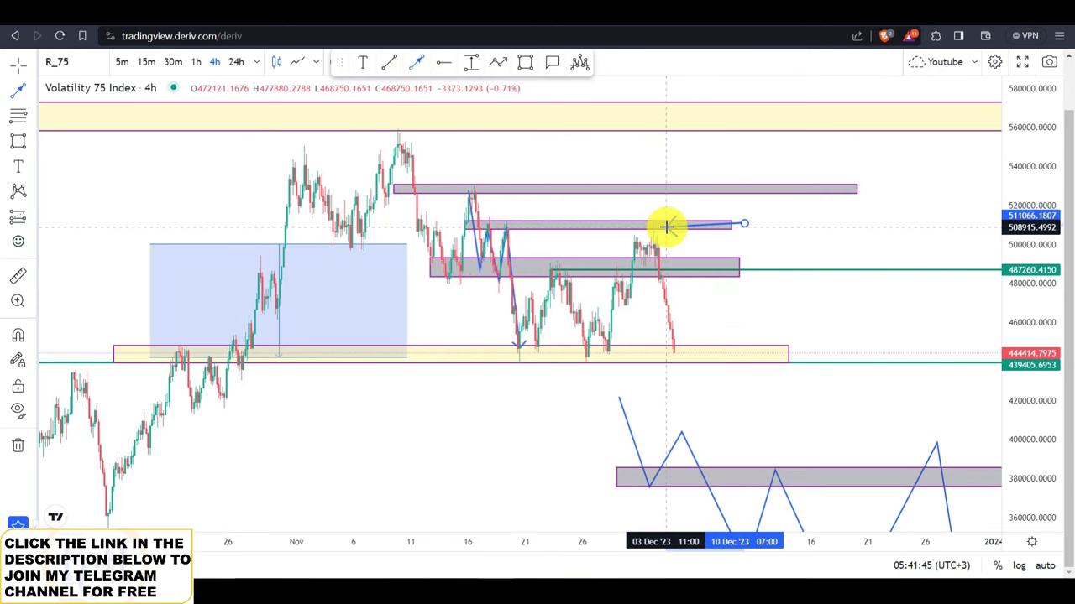
click(661, 225)
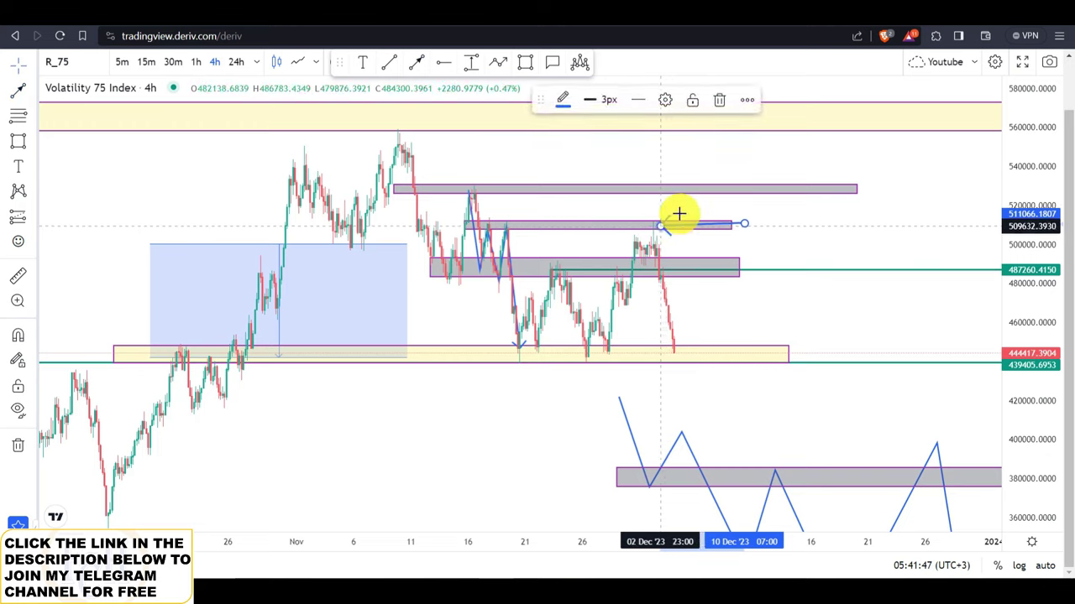
click(687, 209)
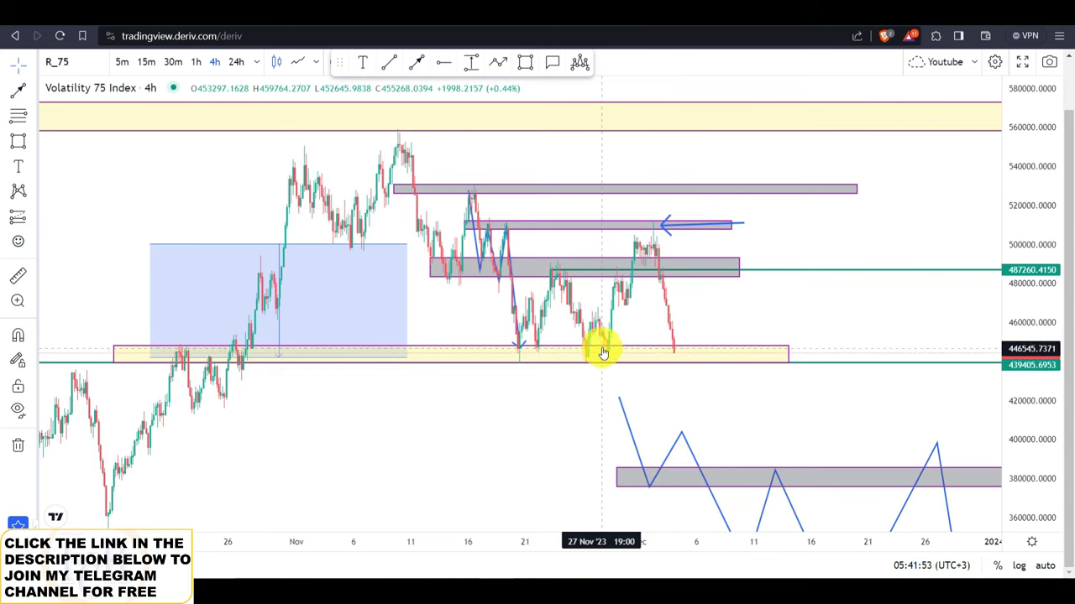
click(661, 224)
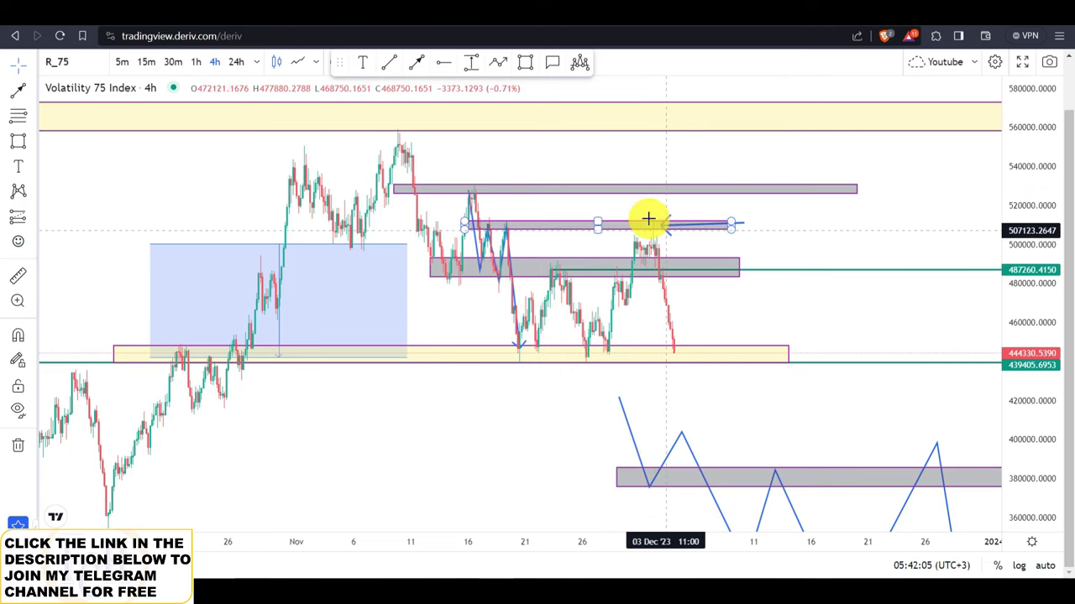
click(659, 225)
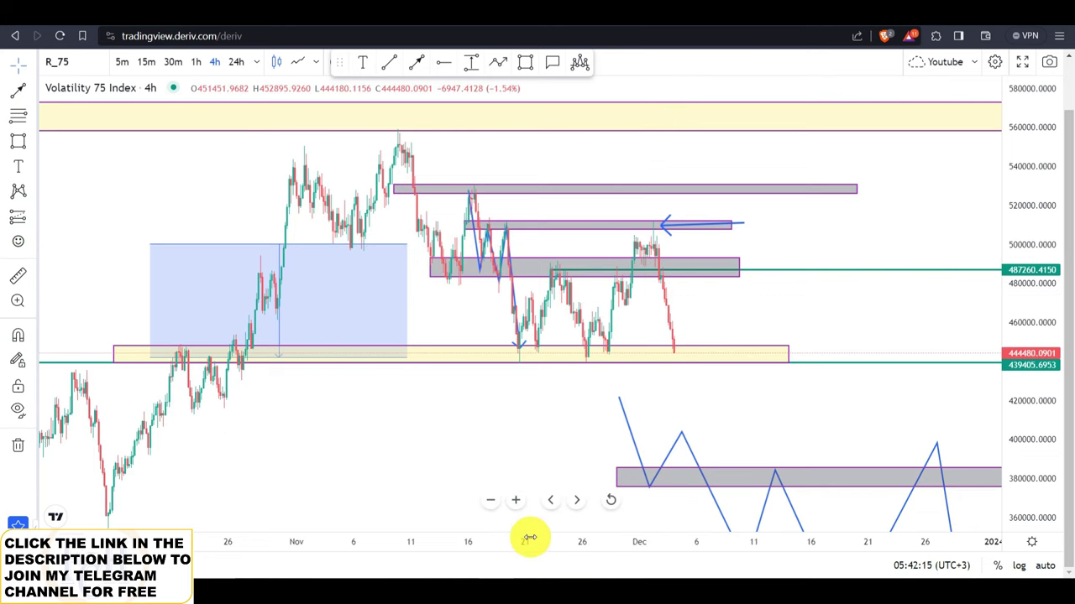
mouse_move(513, 538)
mouse_down()
mouse_move(415, 542)
mouse_move(498, 532)
mouse_up()
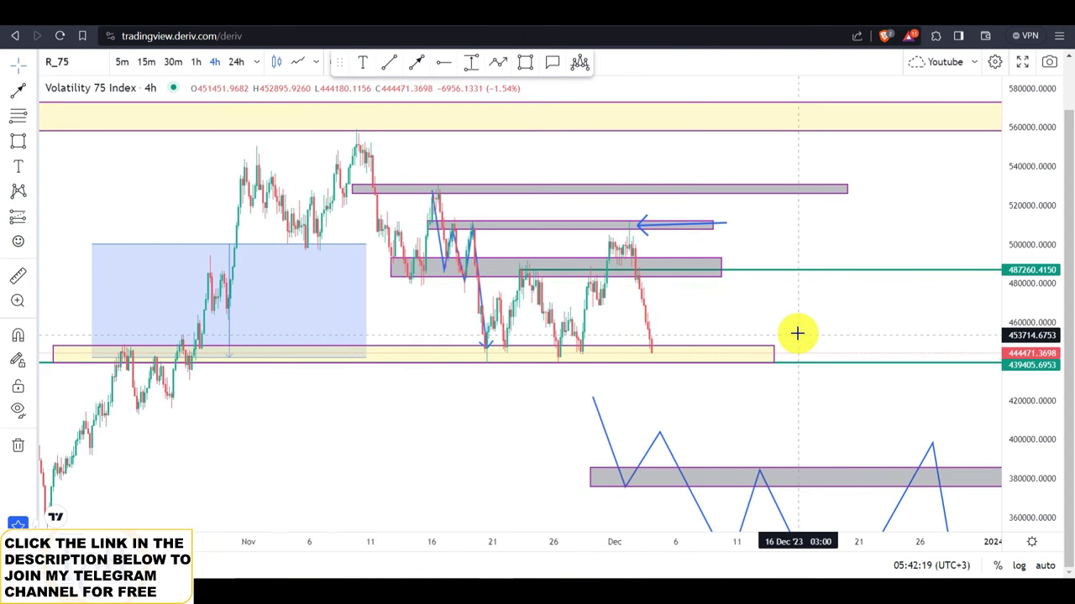
drag(774, 329, 763, 316)
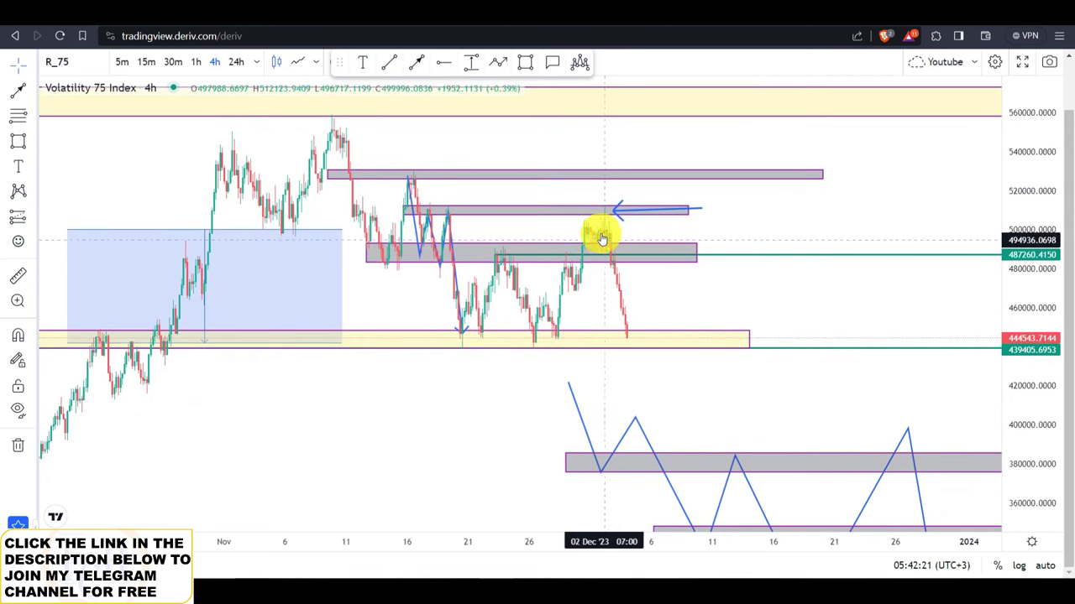
click(635, 337)
click(728, 299)
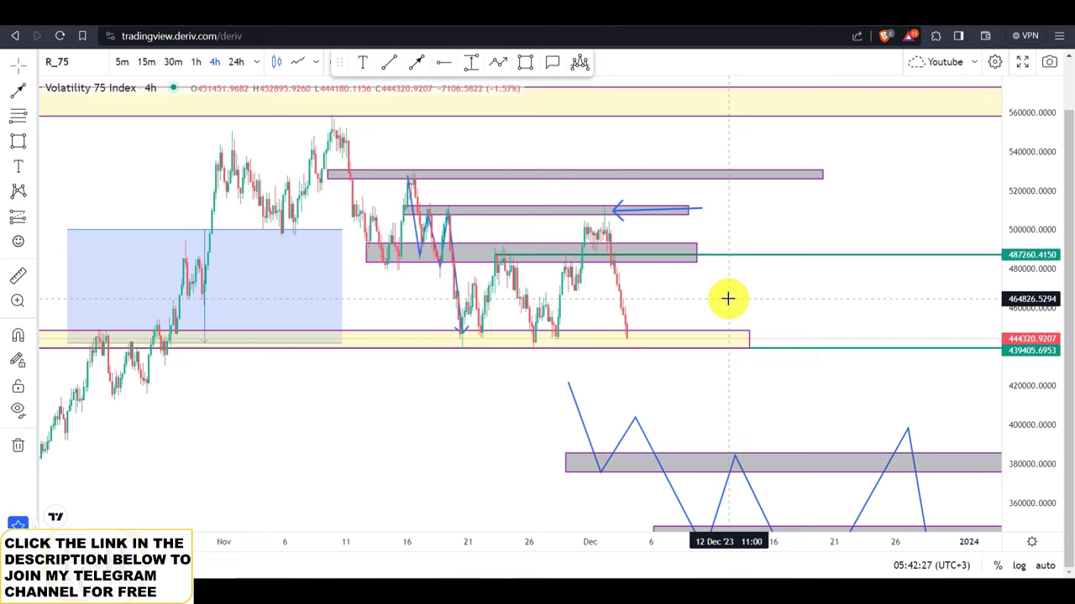
- Extend the start of the illustrative bearish path up into the yellow support zone, around 26 November at about 450000
drag(696, 285, 603, 198)
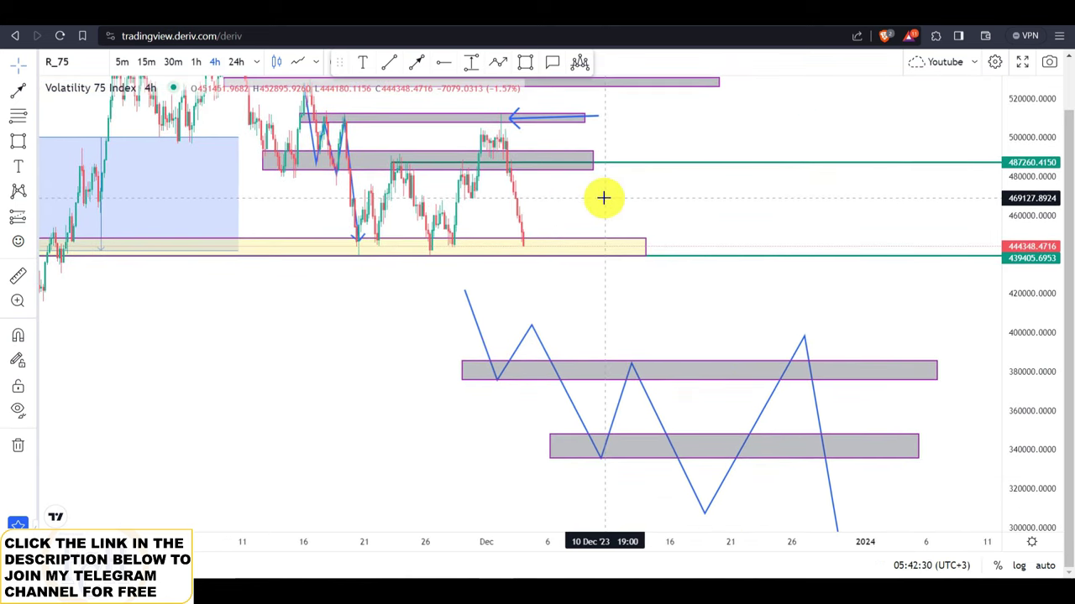
click(462, 289)
drag(462, 291, 421, 234)
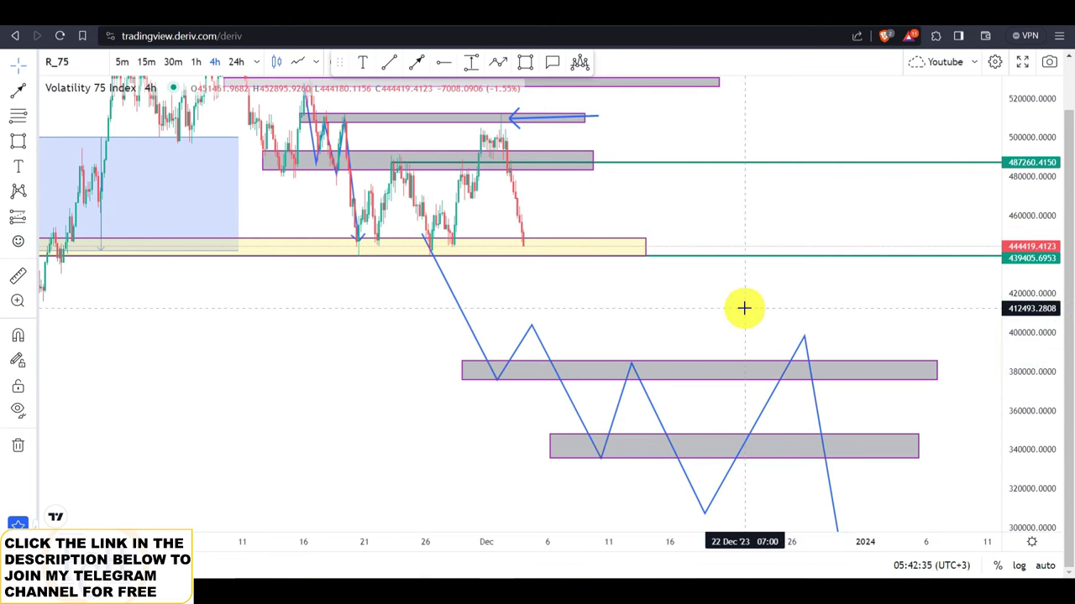
- Lower the illustrative path's last peak to the upper edge of the higher grey retest zone, around 28 December at about 385000
drag(744, 308, 648, 256)
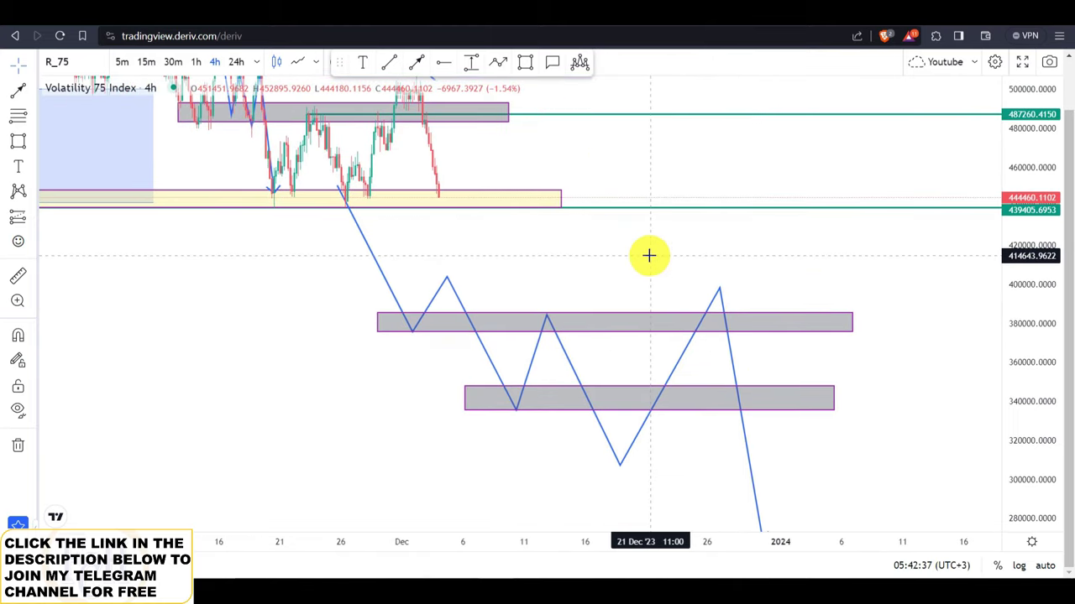
click(716, 290)
drag(717, 290, 731, 313)
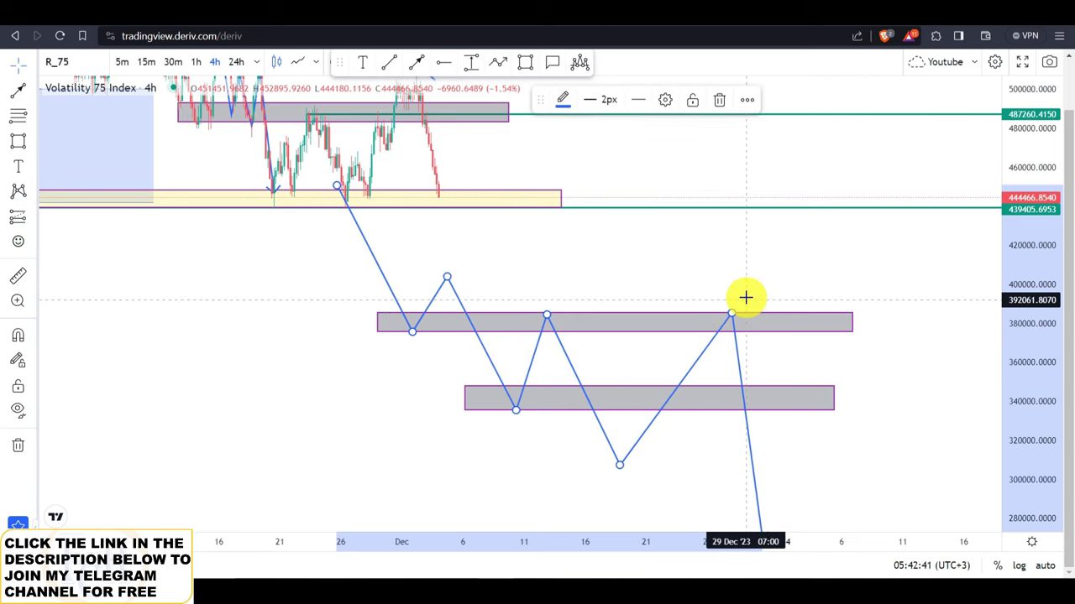
- Move the illustrative path's arrow end to 3 Jan '24 07:00, at about 262700
drag(696, 278, 629, 237)
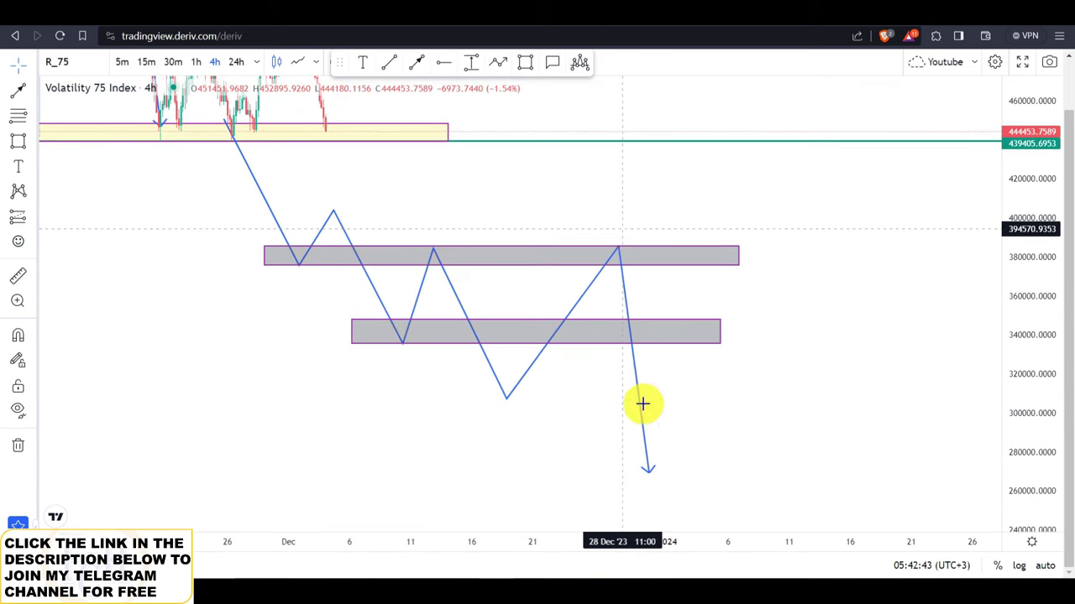
click(647, 472)
drag(647, 472, 694, 489)
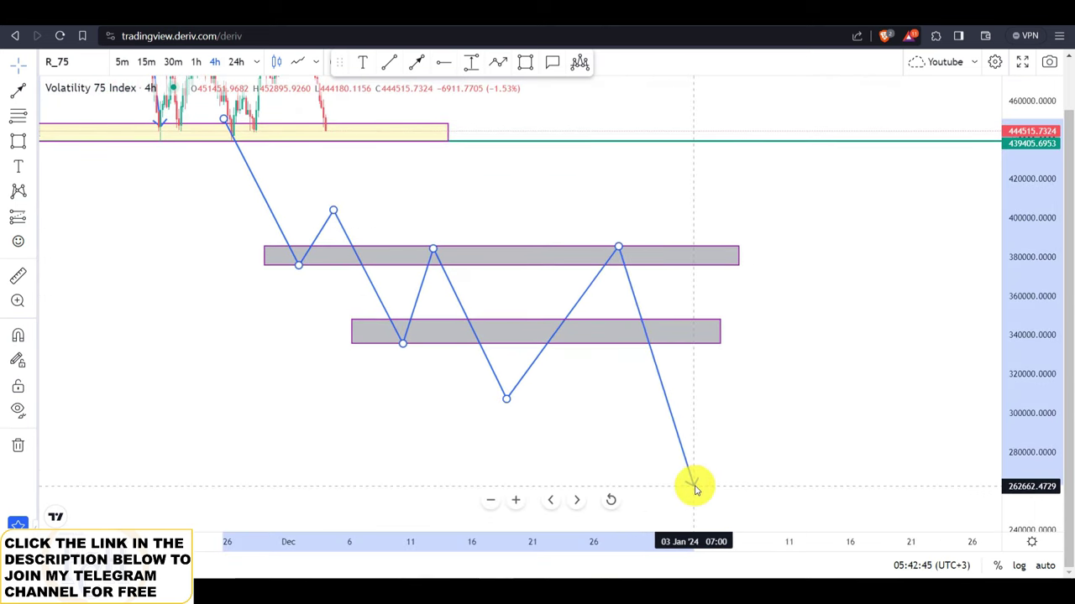
click(546, 211)
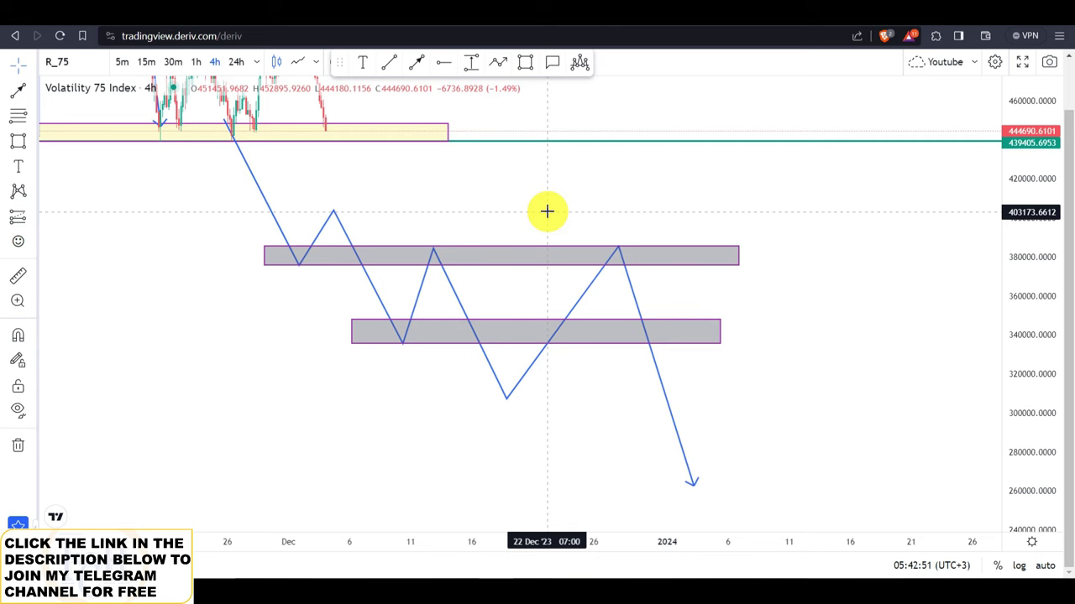
- Lengthen the arrow marking the early-December high by moving its tail to around 12 December, at about 513000
drag(546, 211, 733, 289)
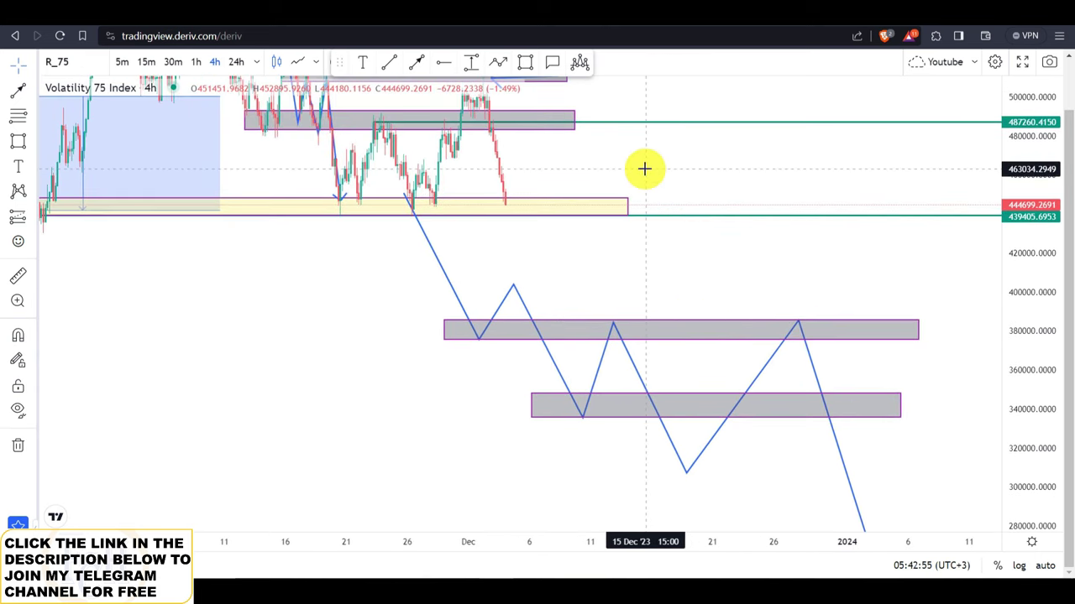
drag(643, 168, 724, 223)
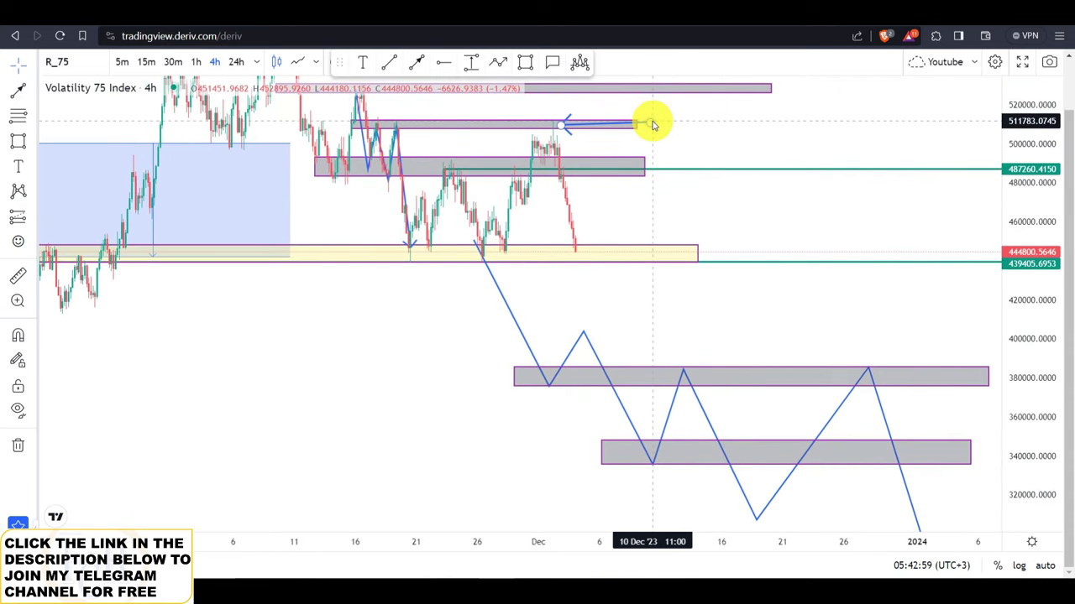
drag(654, 124, 680, 122)
click(711, 135)
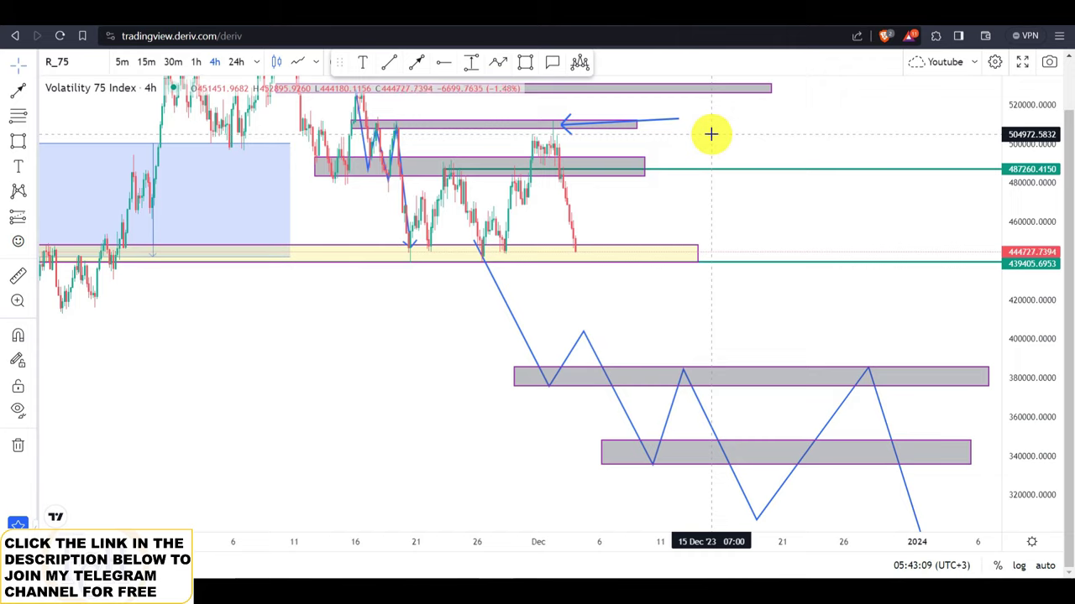
- Shift the last small swing high of the November path slightly later on 19 November, at about 508000
drag(721, 139, 764, 176)
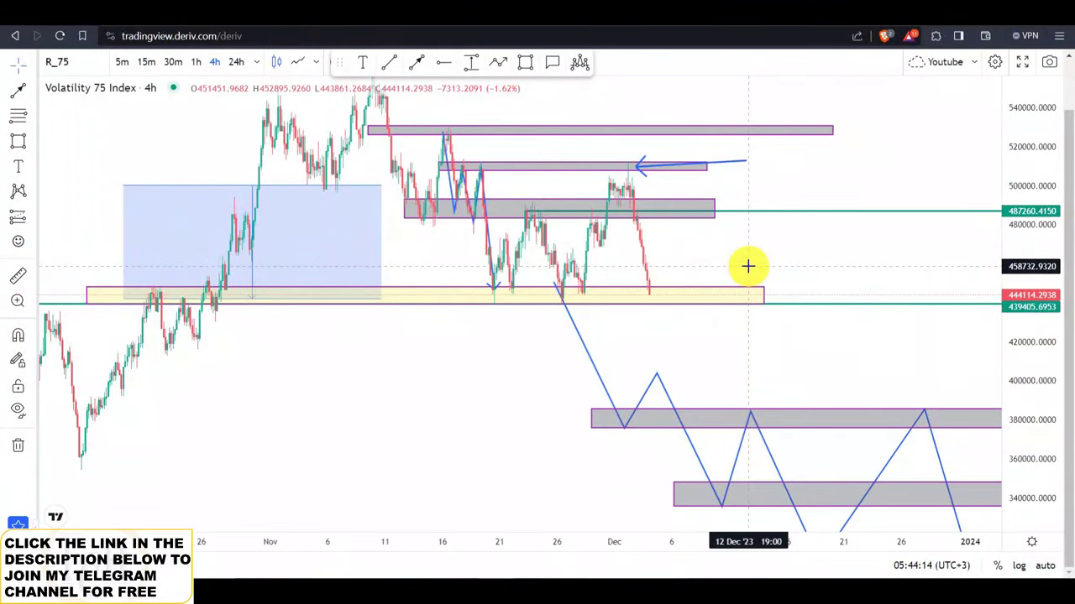
drag(768, 272, 799, 291)
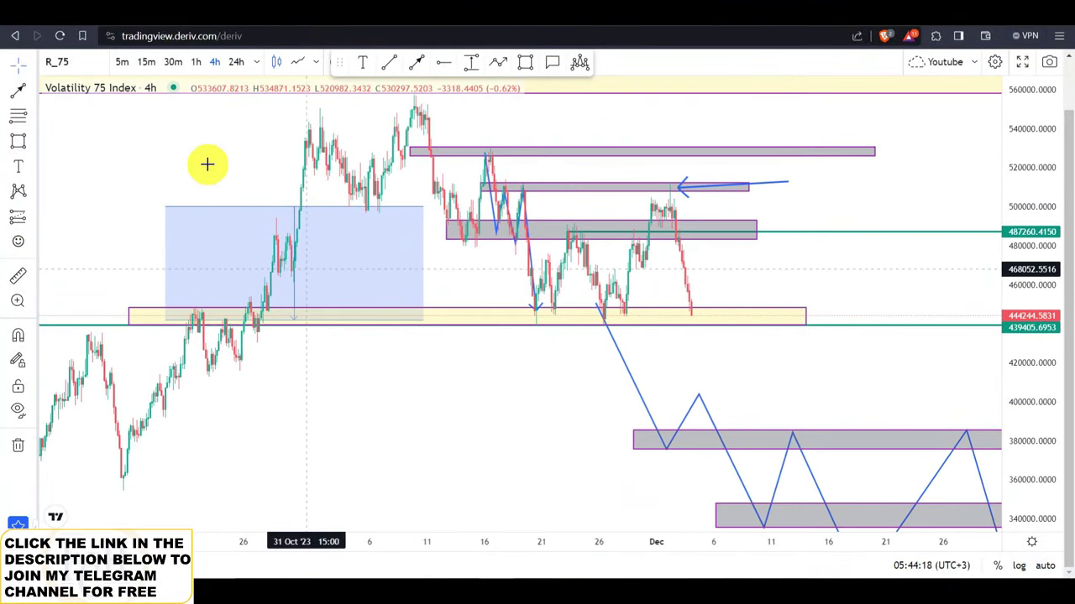
click(526, 208)
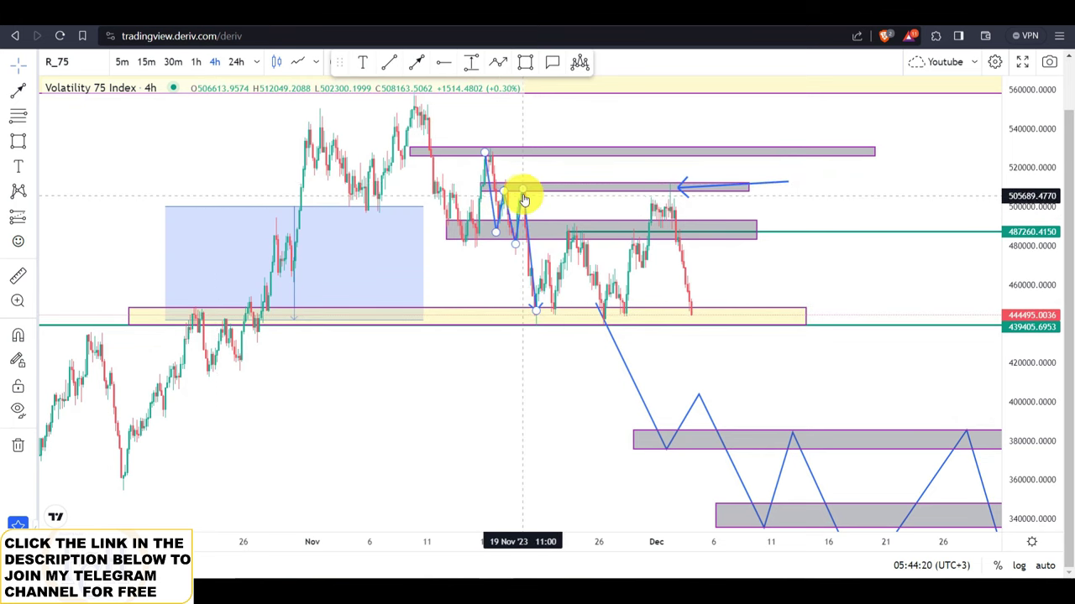
drag(523, 192, 526, 193)
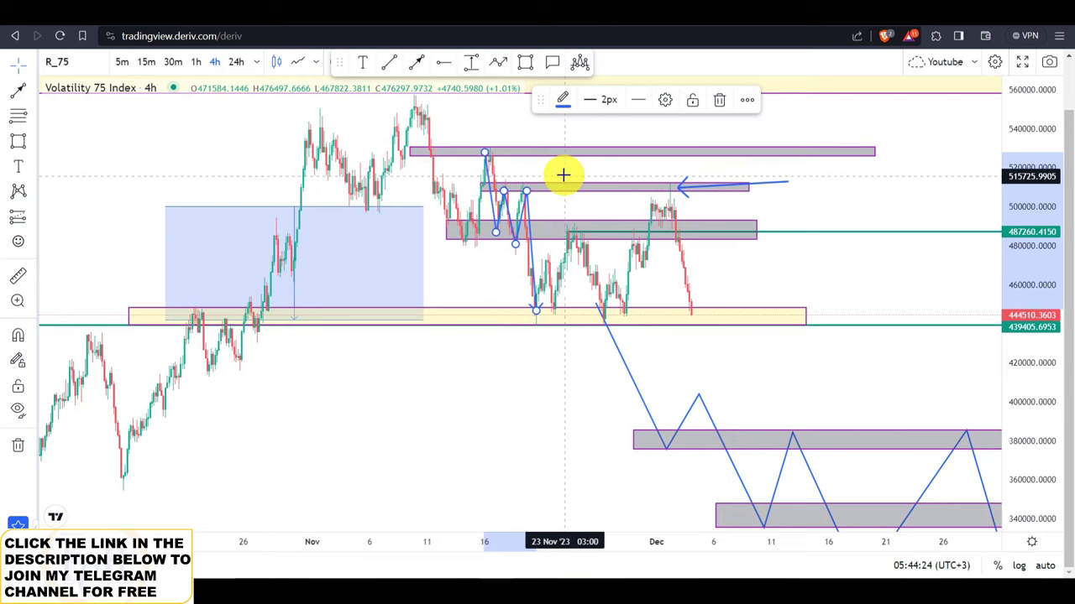
click(562, 174)
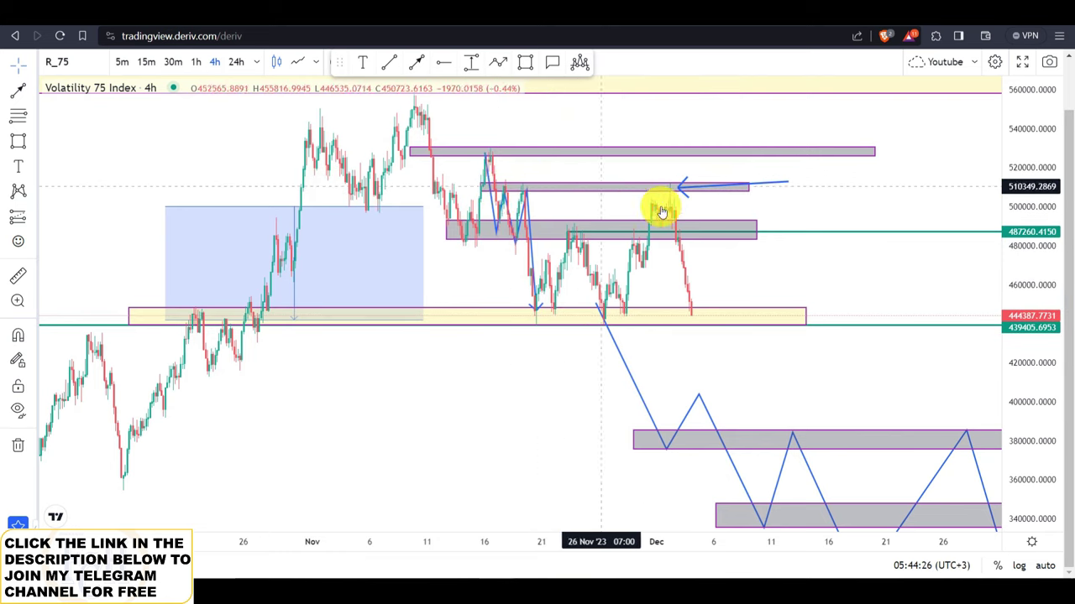
click(506, 198)
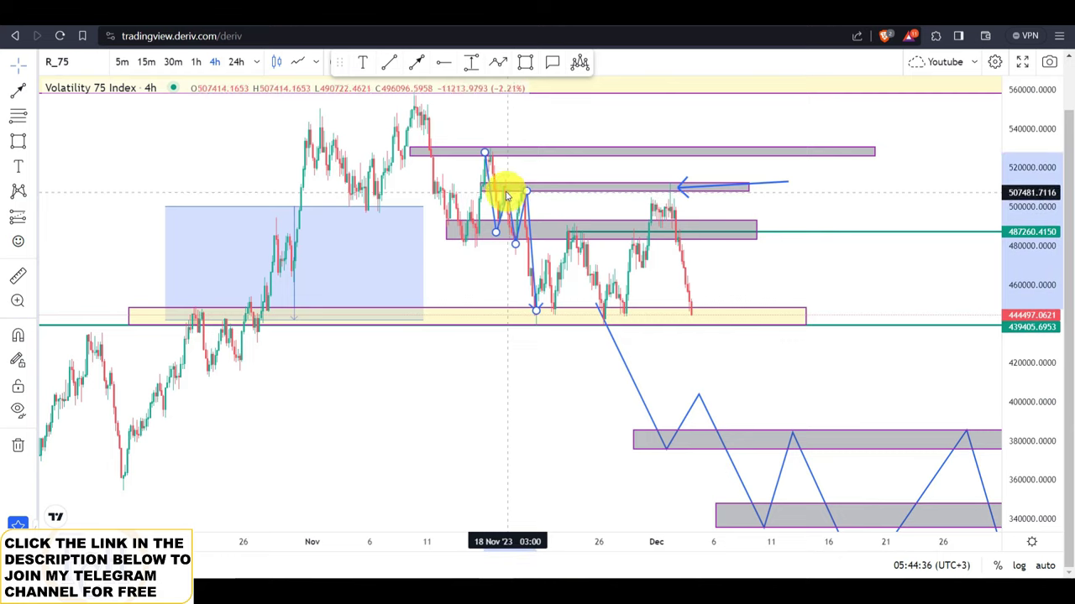
click(534, 164)
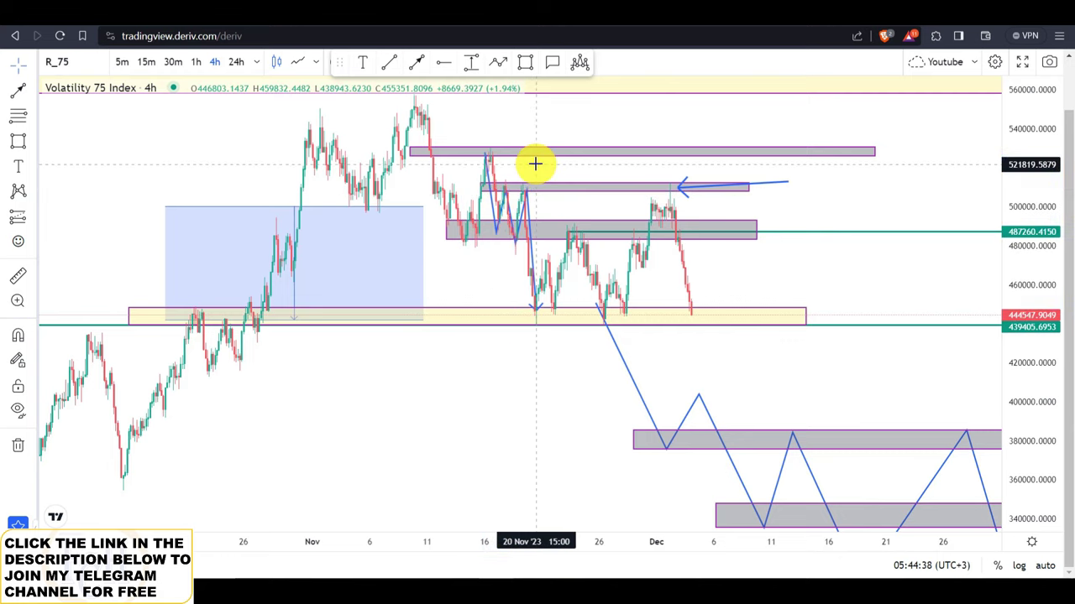